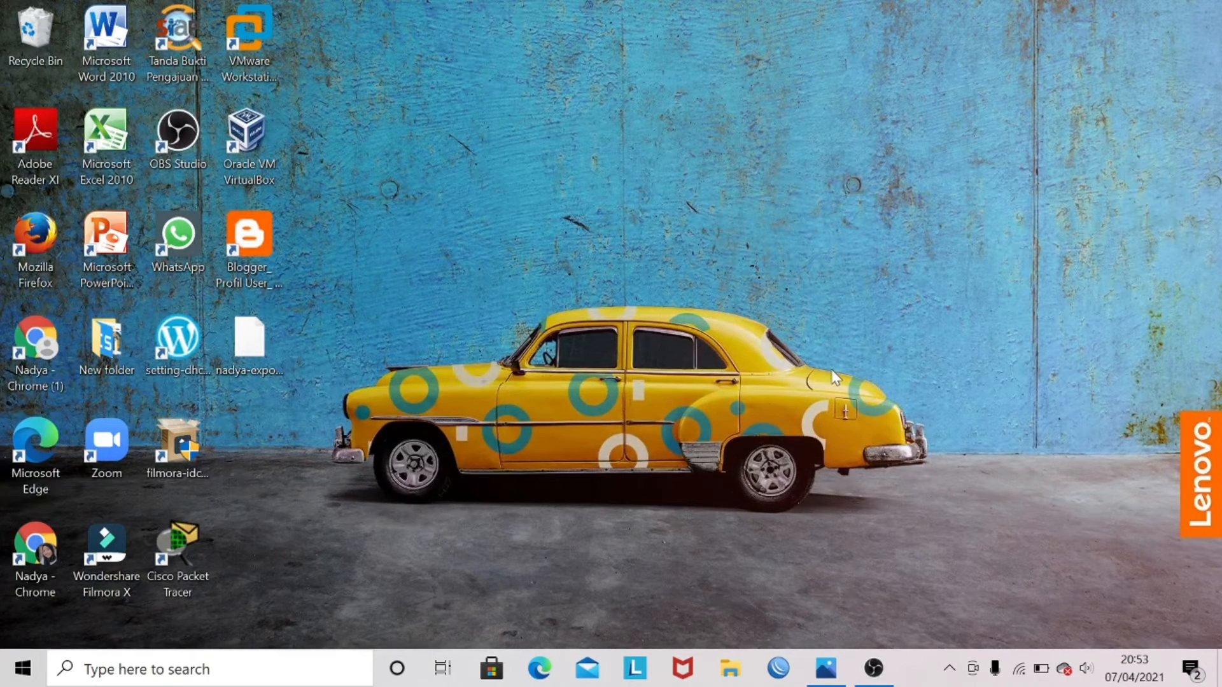
Step: Open WinBox and connect as admin to the neighboring router by its MAC address 08:55:31:3D:A3:99
click(782, 672)
click(670, 360)
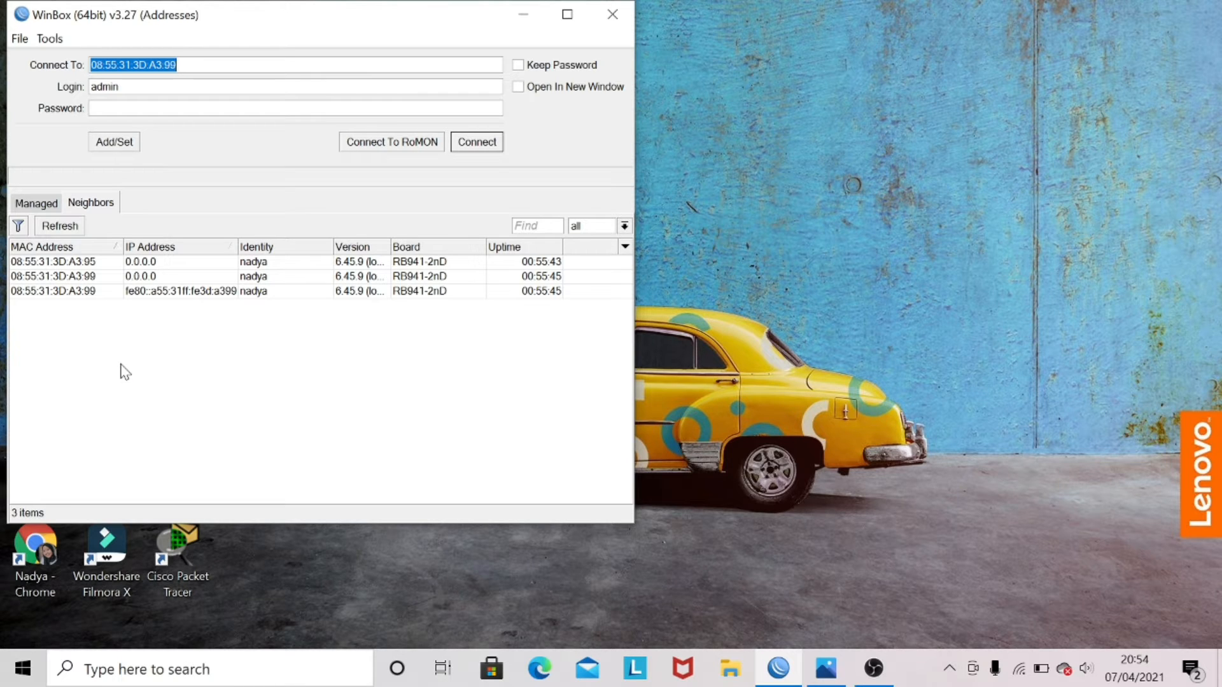
click(83, 294)
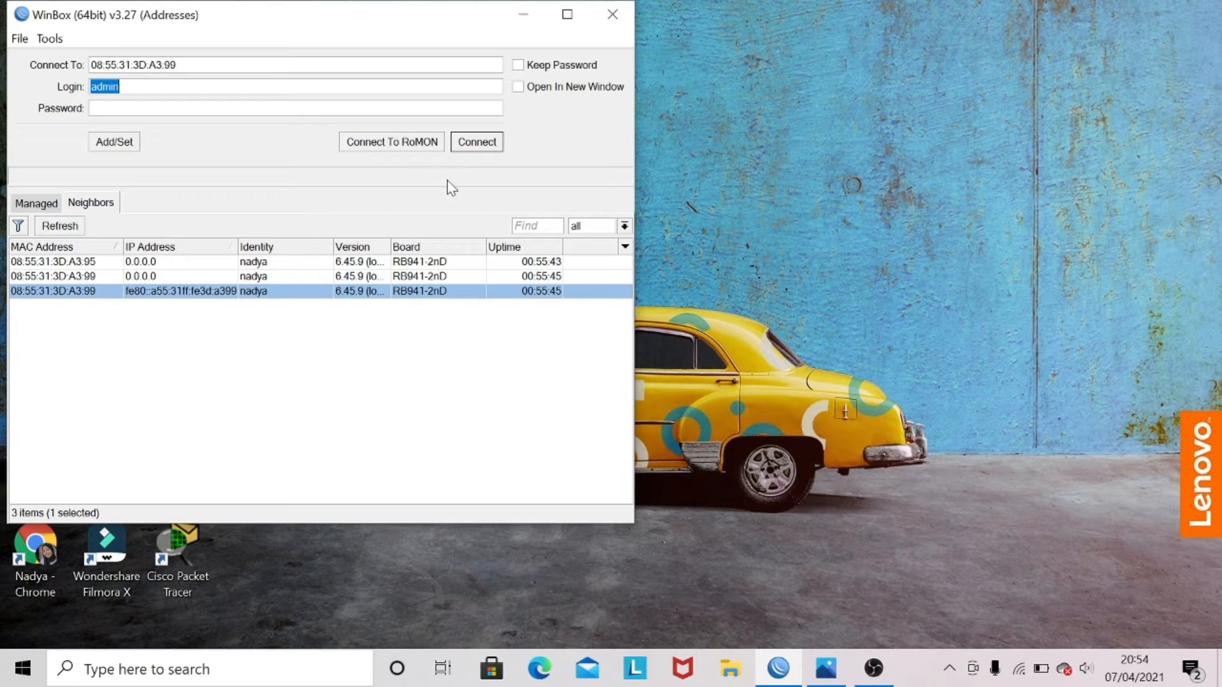
click(489, 144)
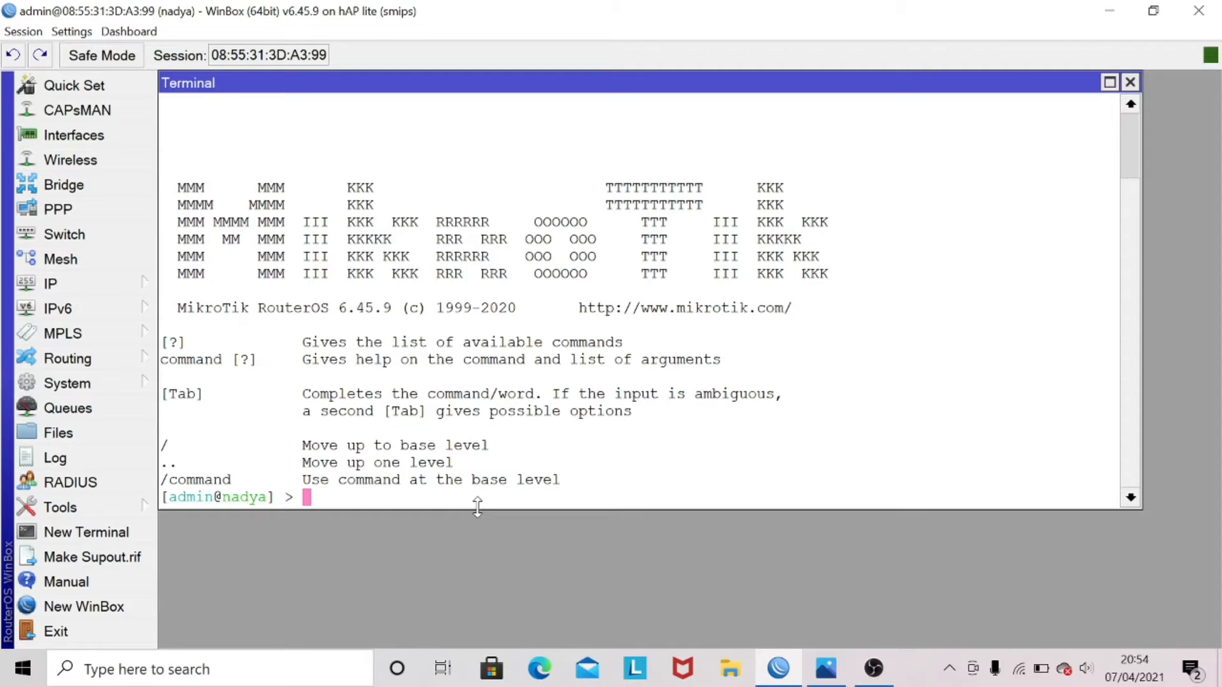
Step: List the router's interfaces in the terminal with "interface print" and check the running flag of wlan1
text(interface print)
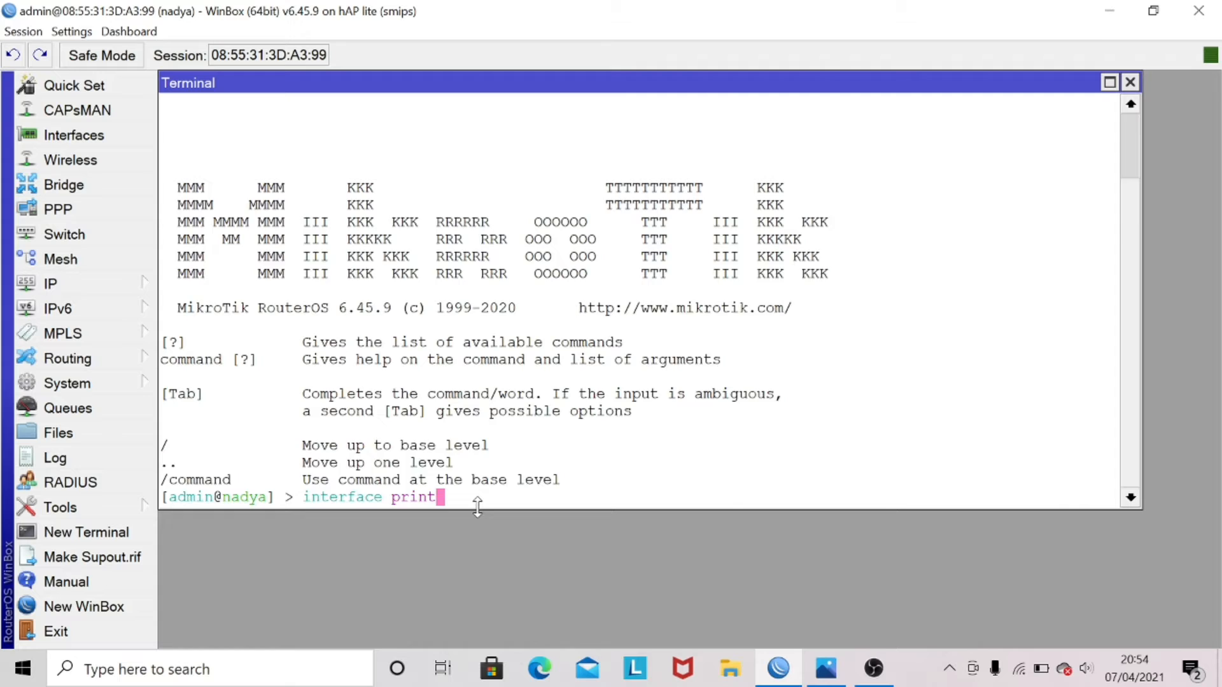
key(Return)
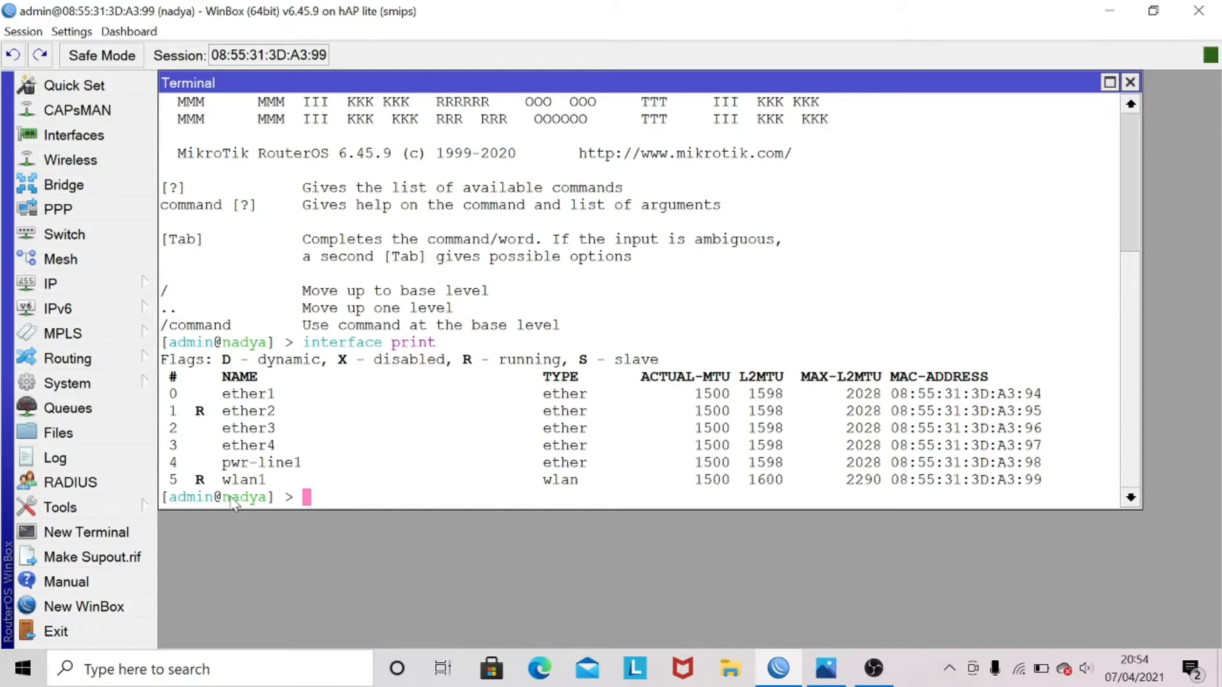
drag(196, 482, 284, 492)
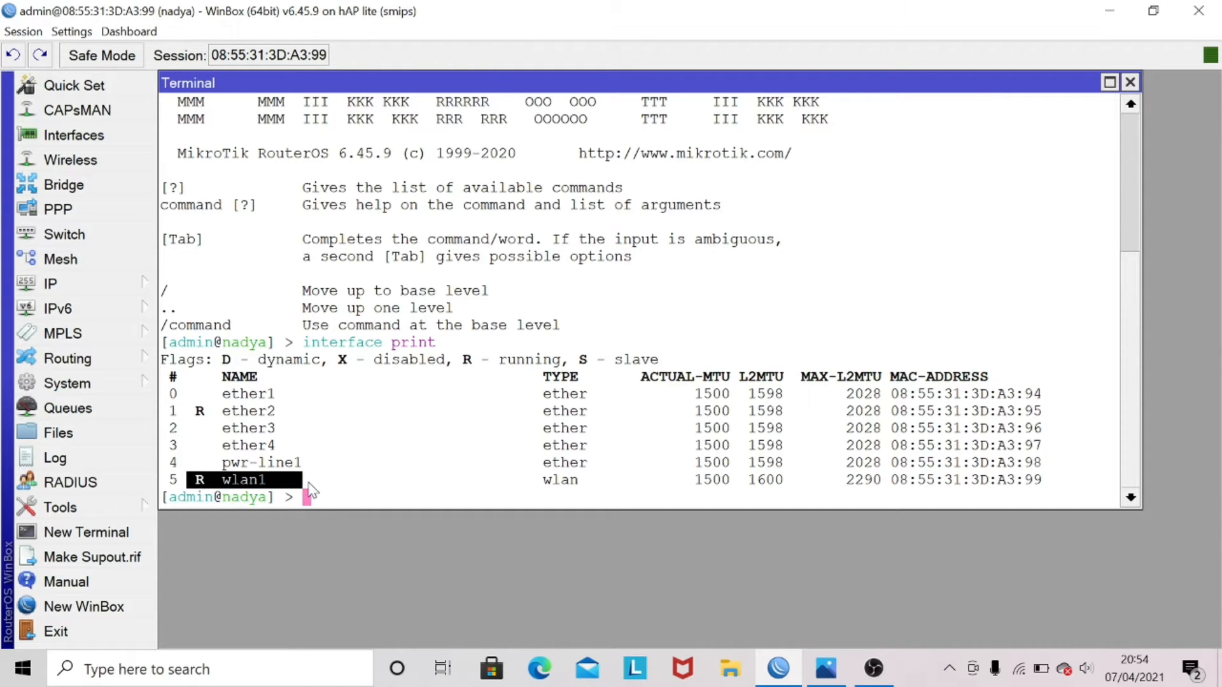
click(341, 496)
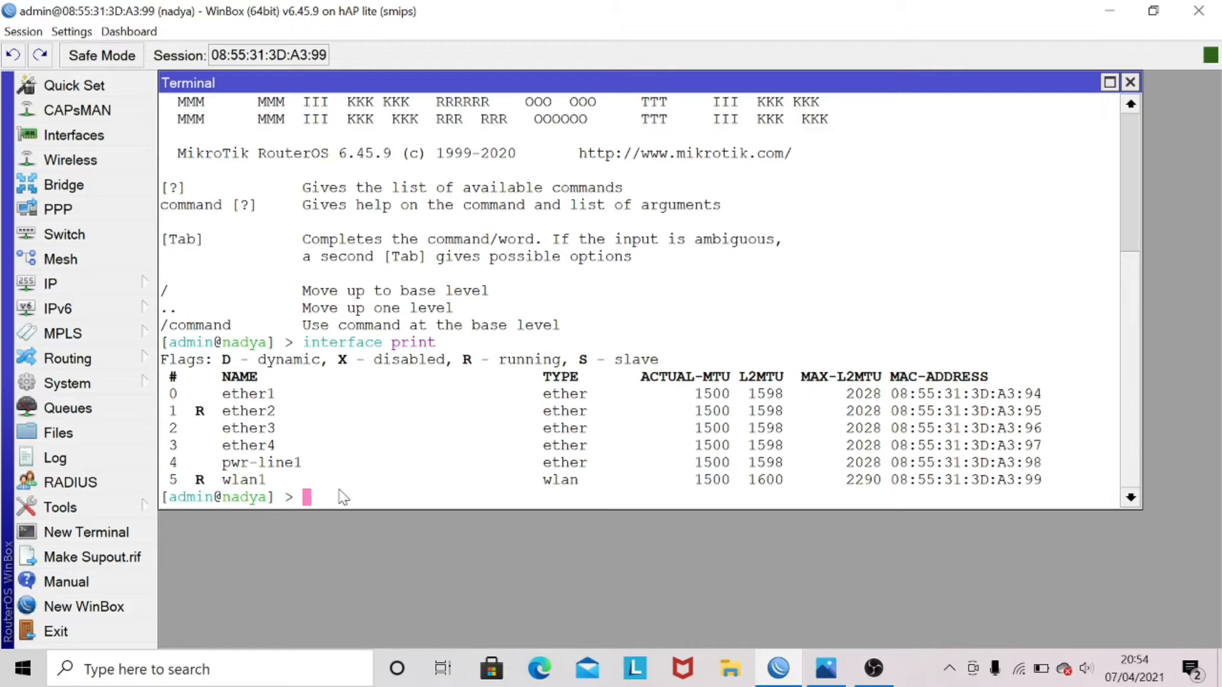
Step: Display the wireless interface settings with "interface wireless print" and check the status flag of wlan1
text(interface wireless )
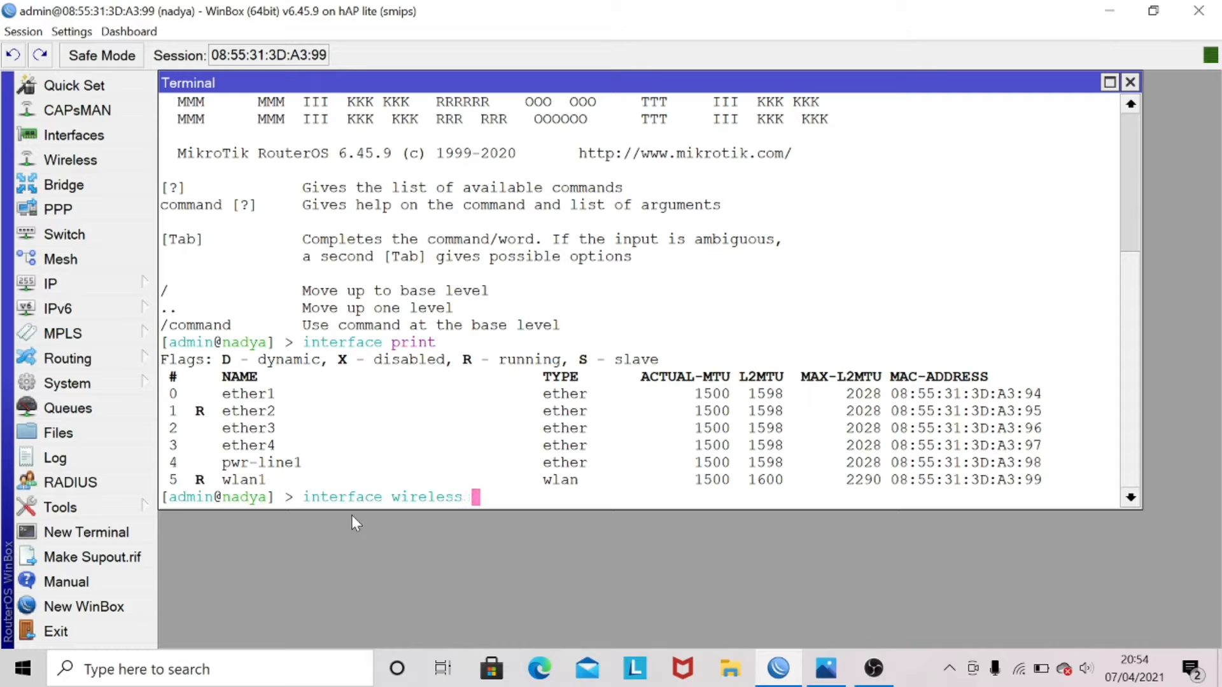
text(print)
key(Return)
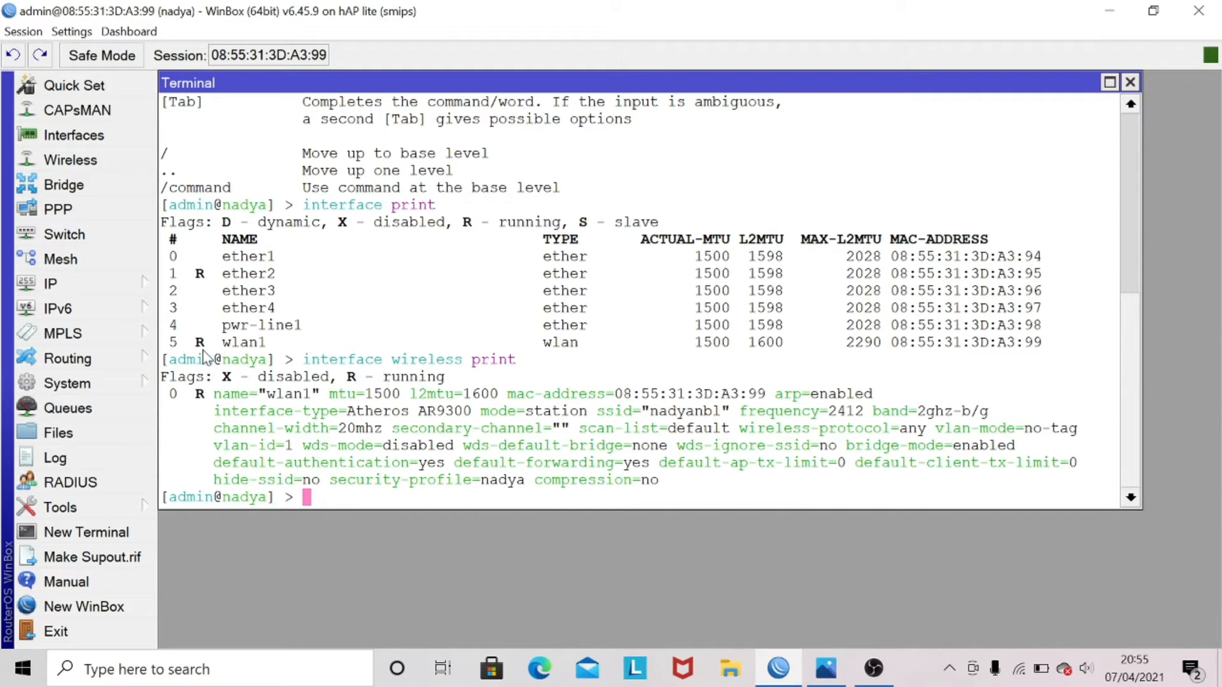
drag(191, 396, 212, 396)
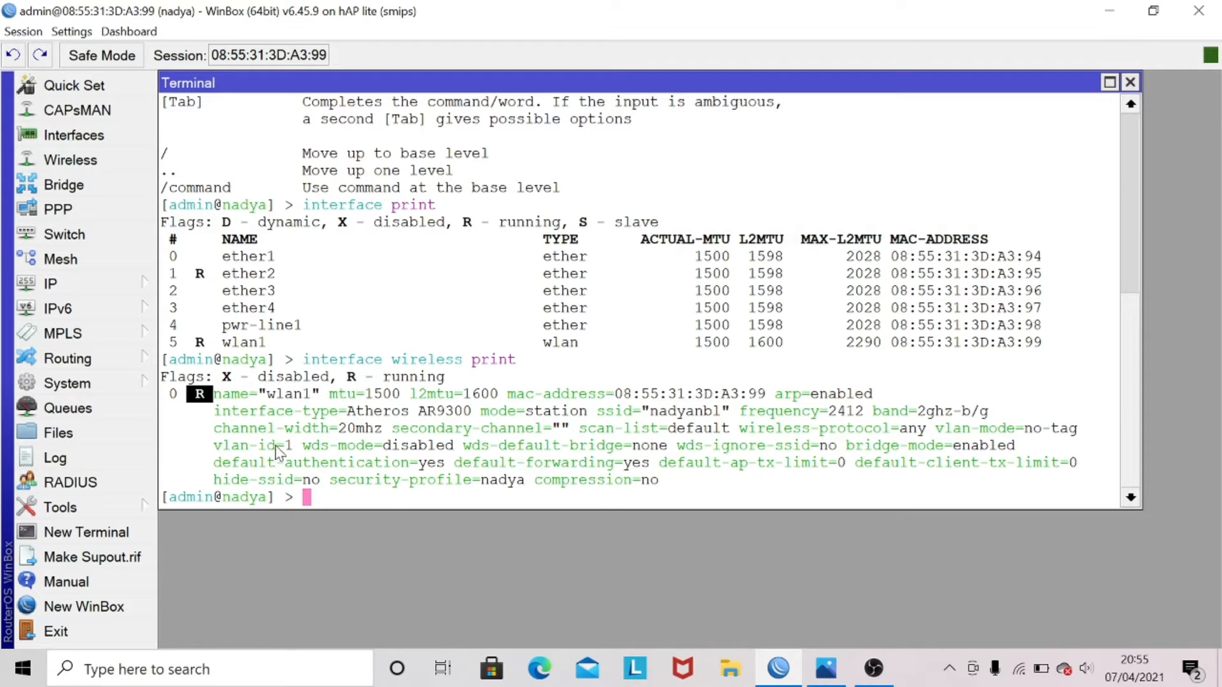
click(298, 460)
Step: Add a DHCP client on wlan1 by running "ip dhcp-client add interface=wlan1"
text(ip )
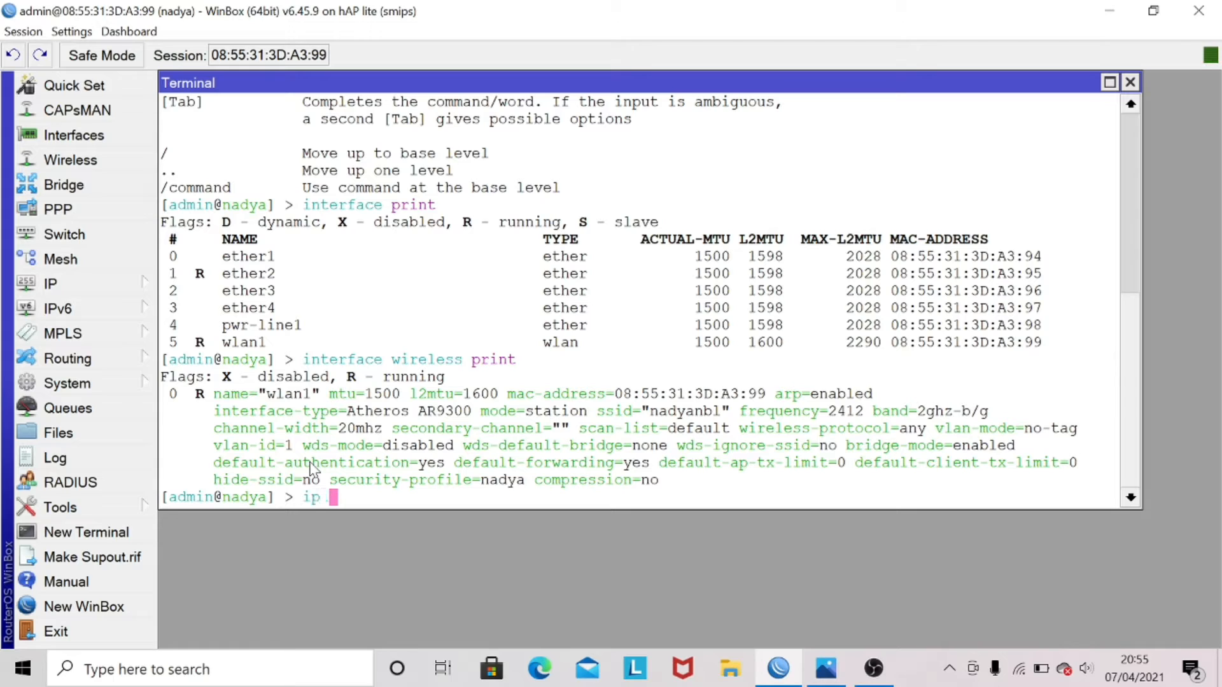
text(dhcp-client )
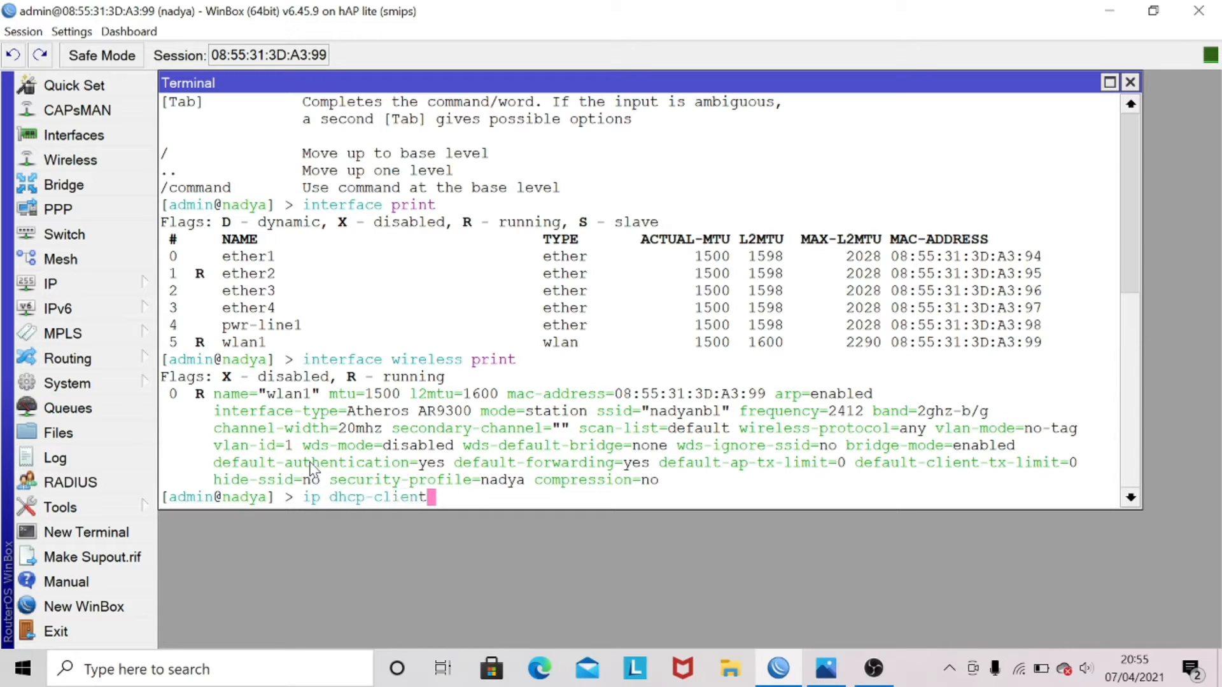
text(add in)
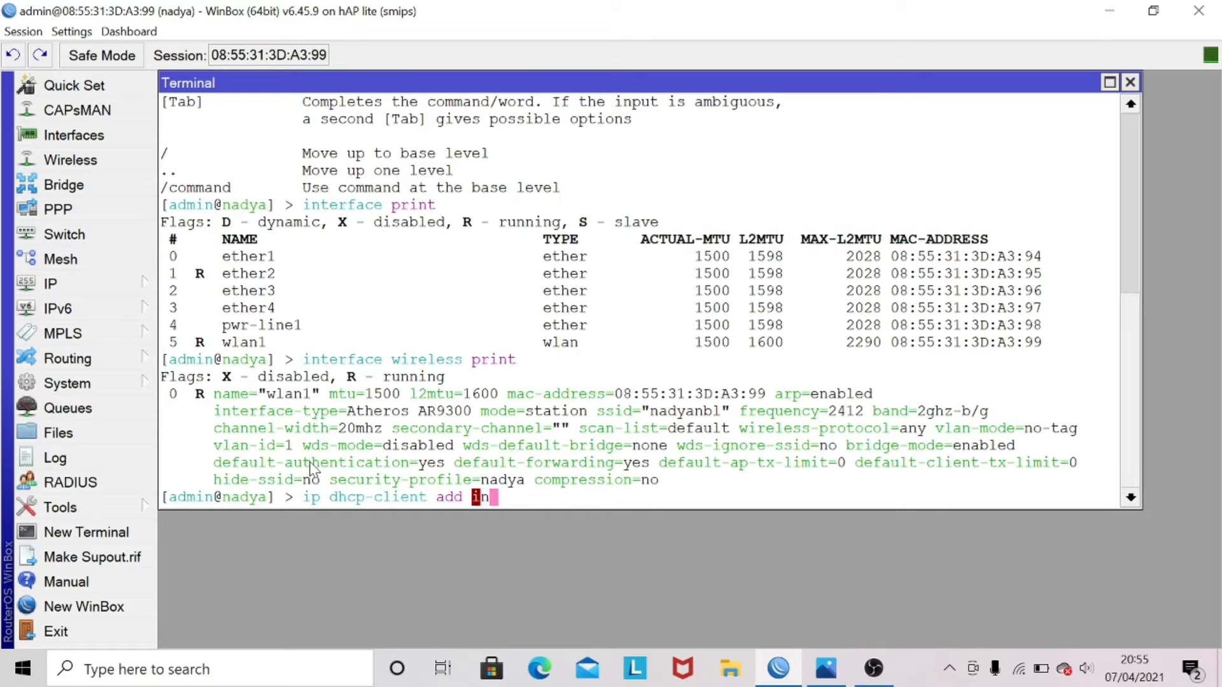
text(terface)
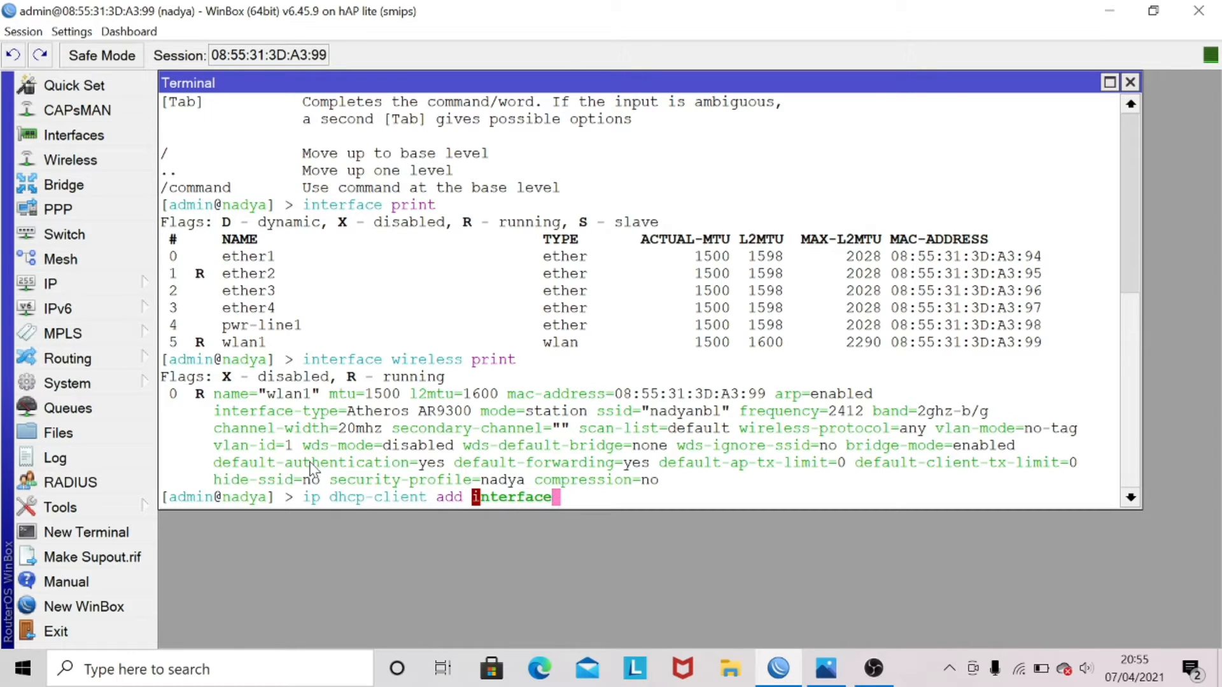
text(=wlan1)
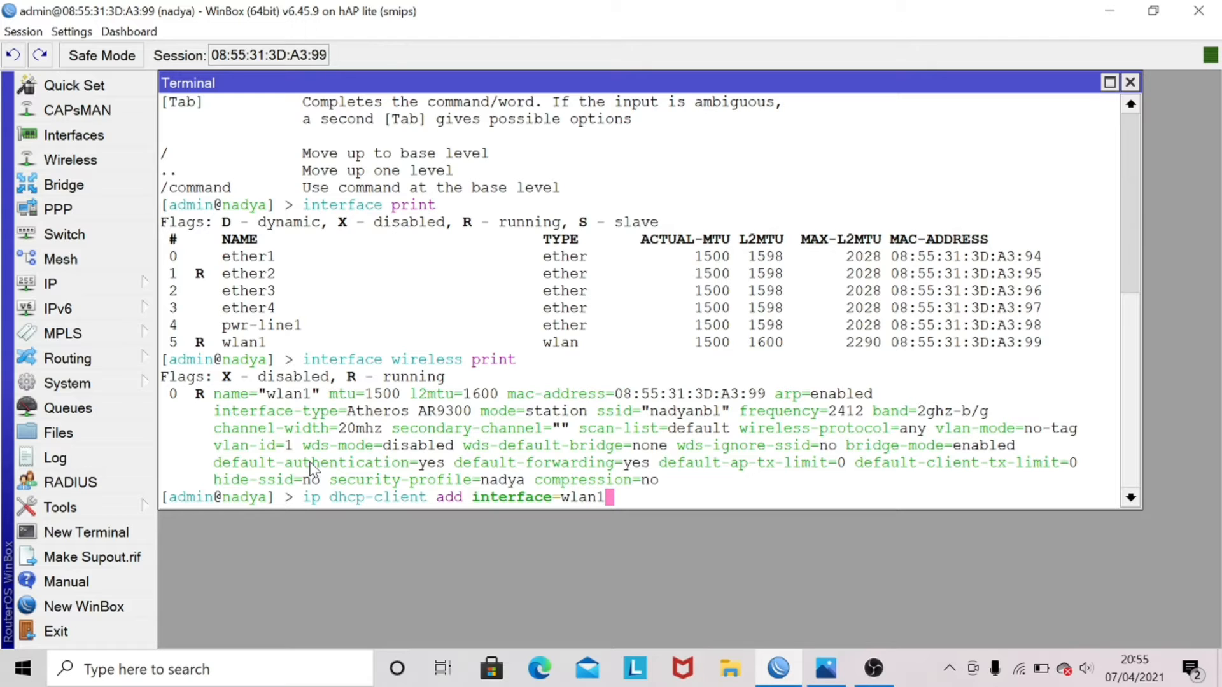
key(Return)
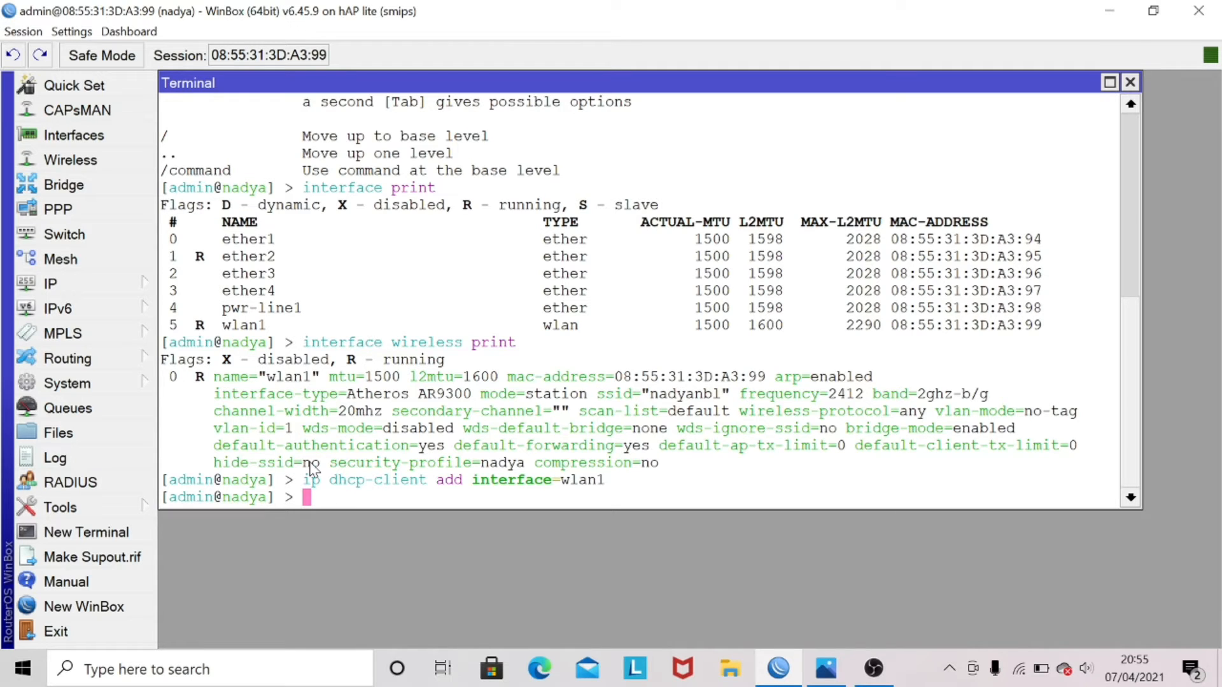
Step: List the DHCP clients with "ip dhcp-client print" and check the flags of the wlan1 entry
text(ip dhcp-client)
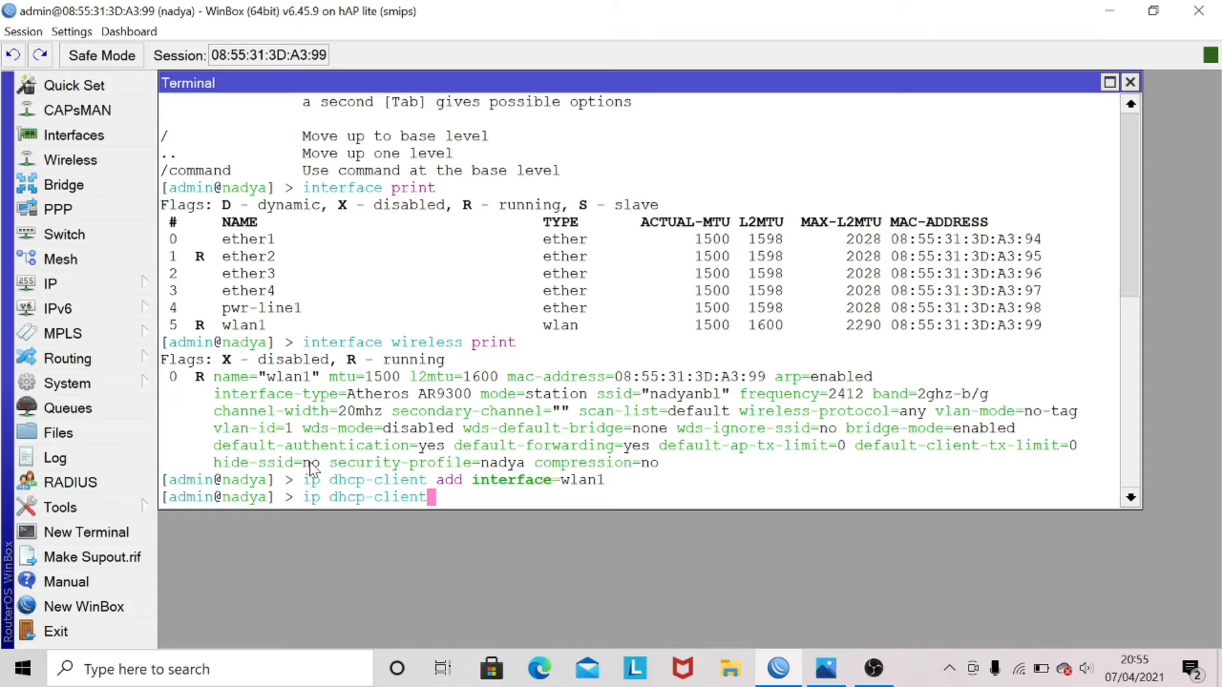
text( print)
key(Return)
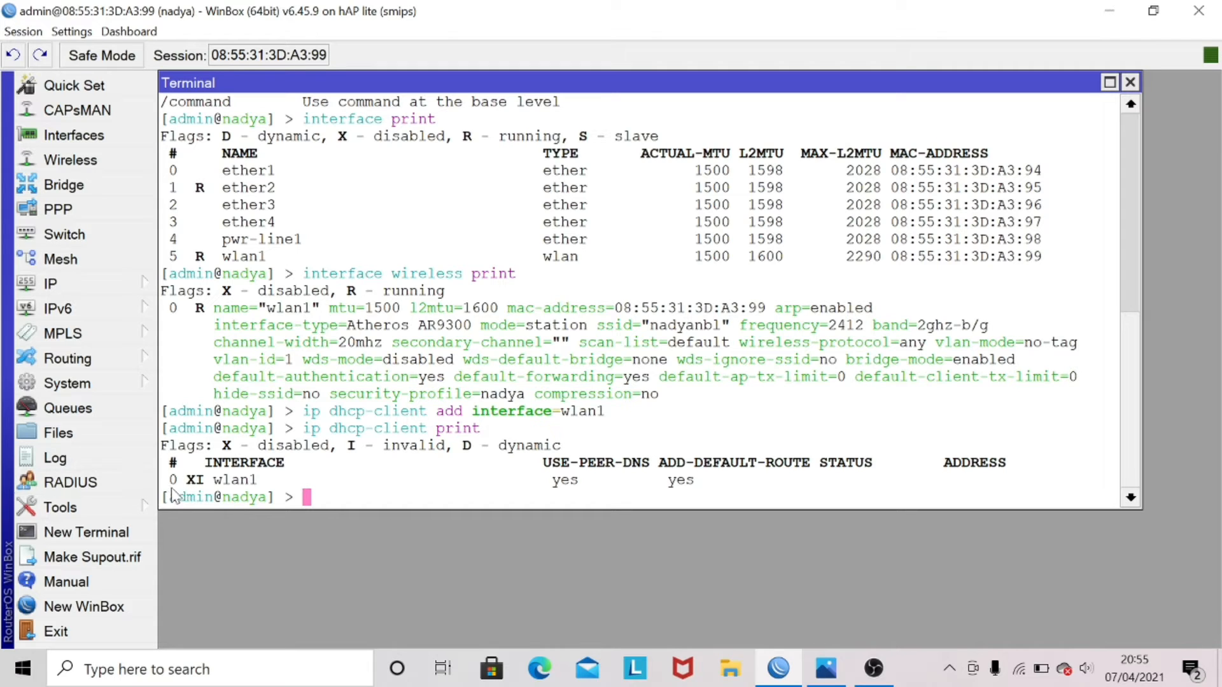
drag(179, 486, 205, 480)
click(337, 486)
Step: Enable DHCP client entry 0 by running "ip dhcp-client enable numbers=0"
text(ip dhcp-clienten)
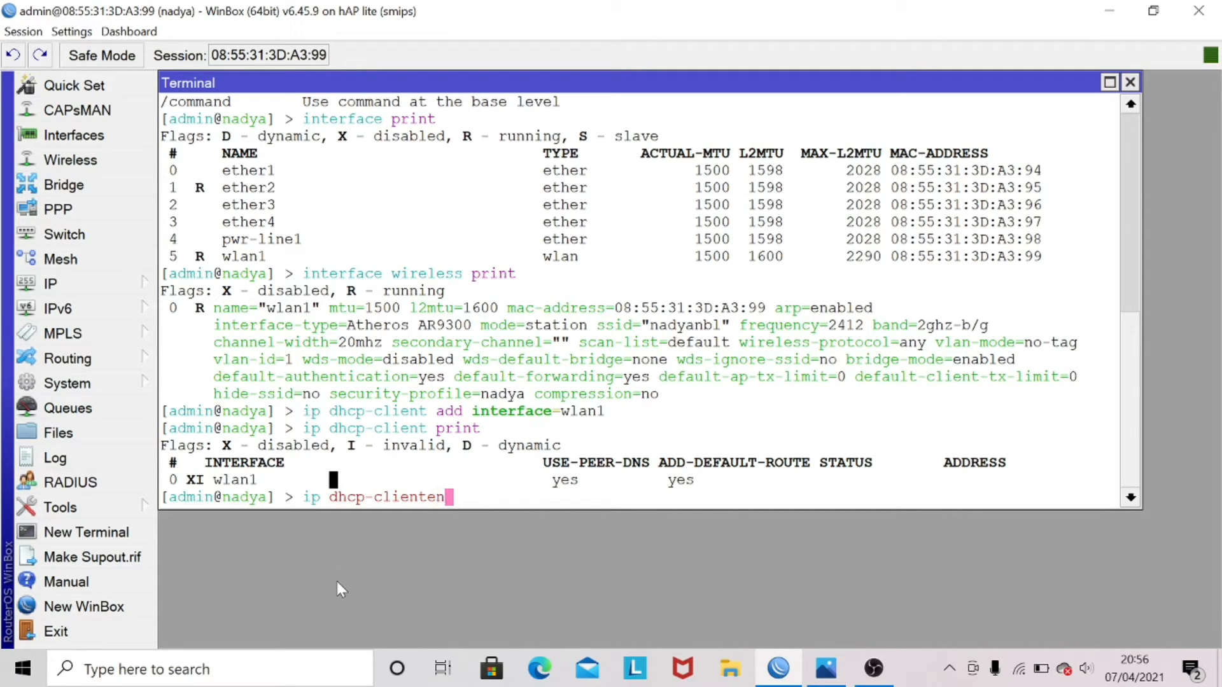
key(BackSpace)
text(t enable)
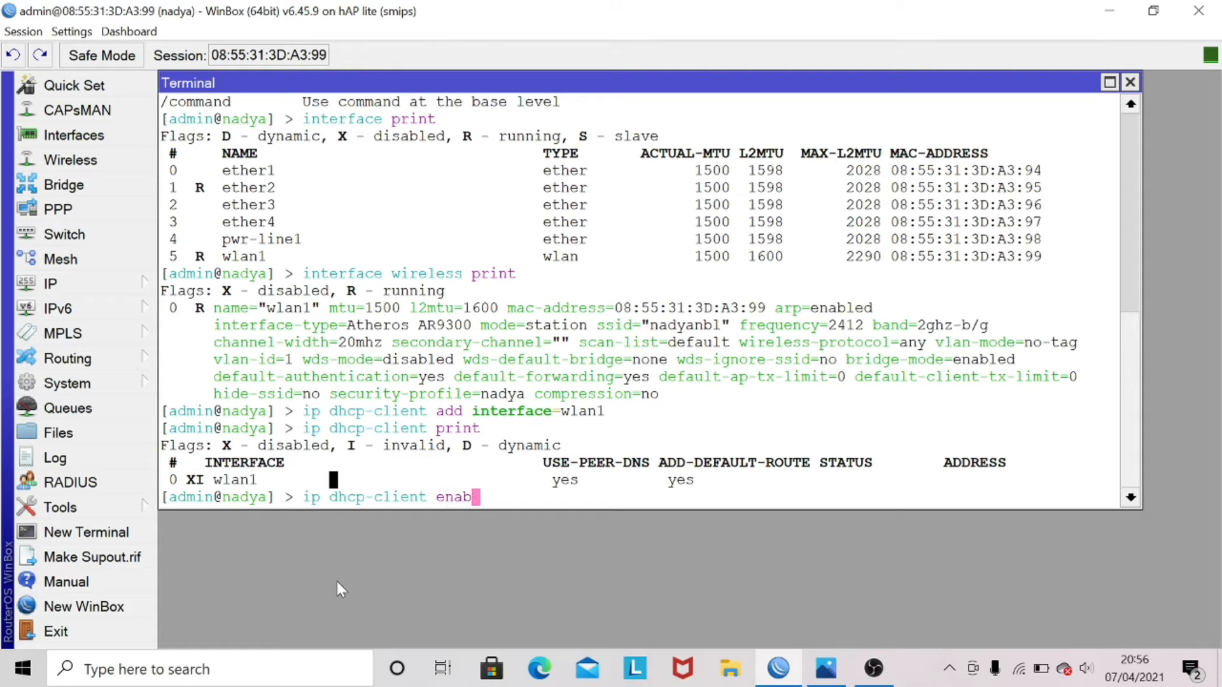
text( numbers)
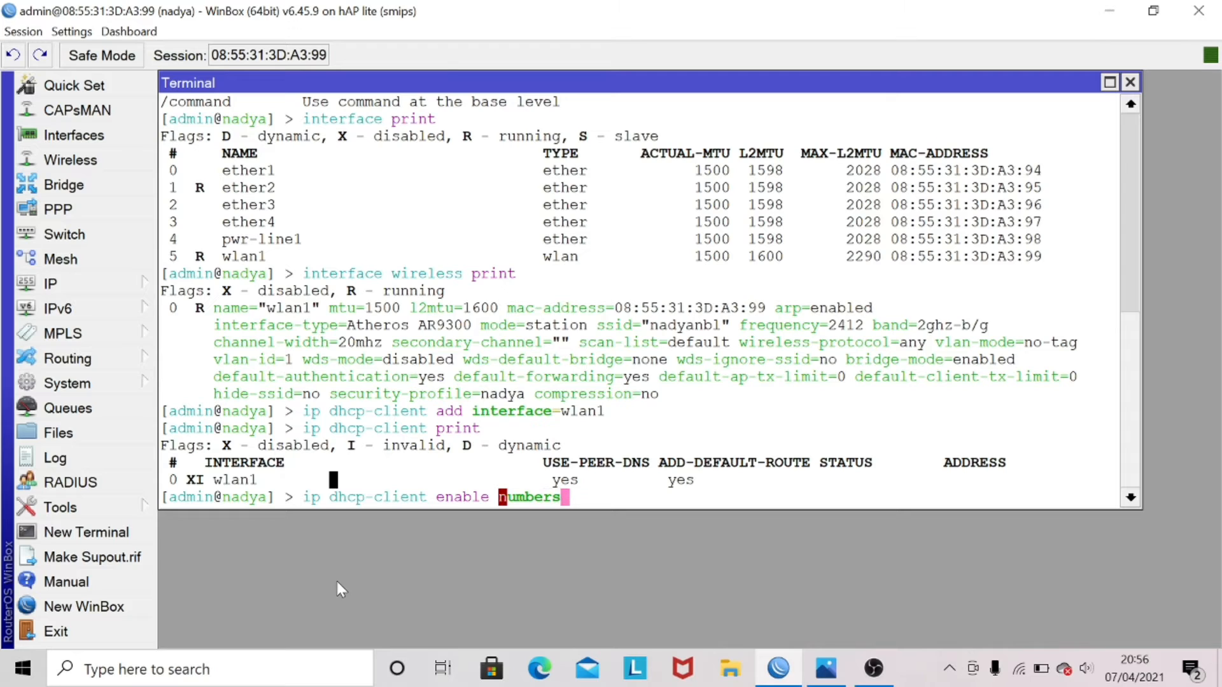
text(=0)
key(Return)
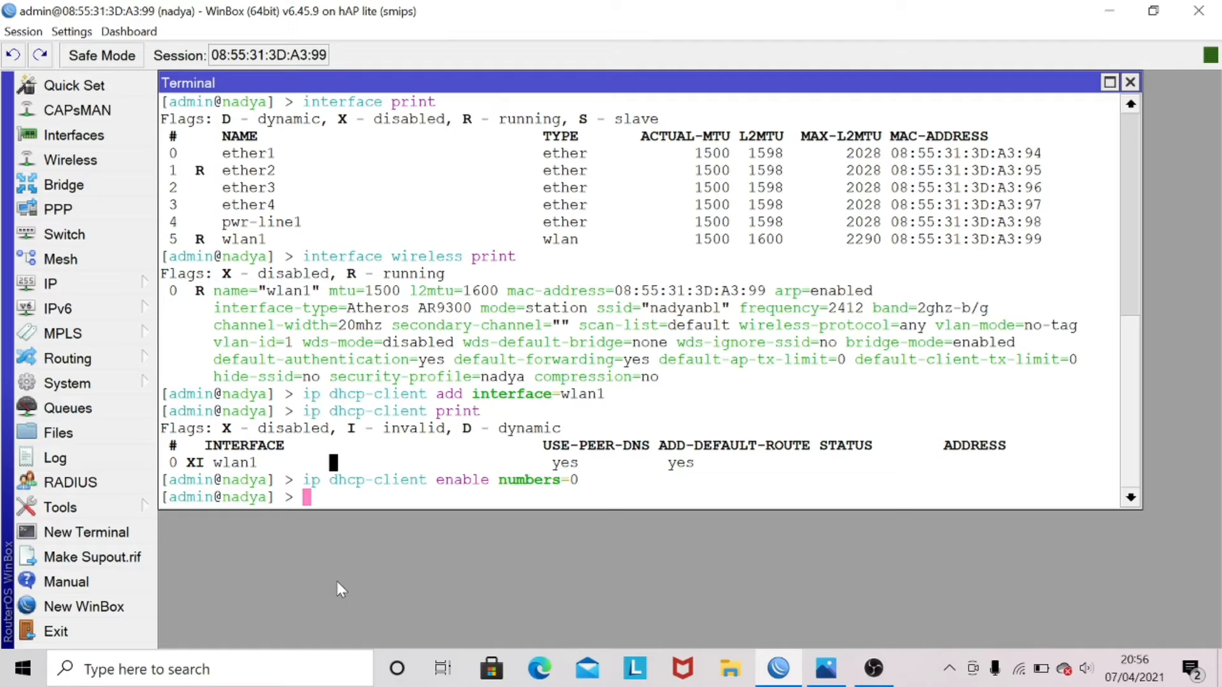
Step: Run "ip dhcp-client print" again and check the status and address of the enabled wlan1 client
text(ip dhc)
key(Up)
key(Up)
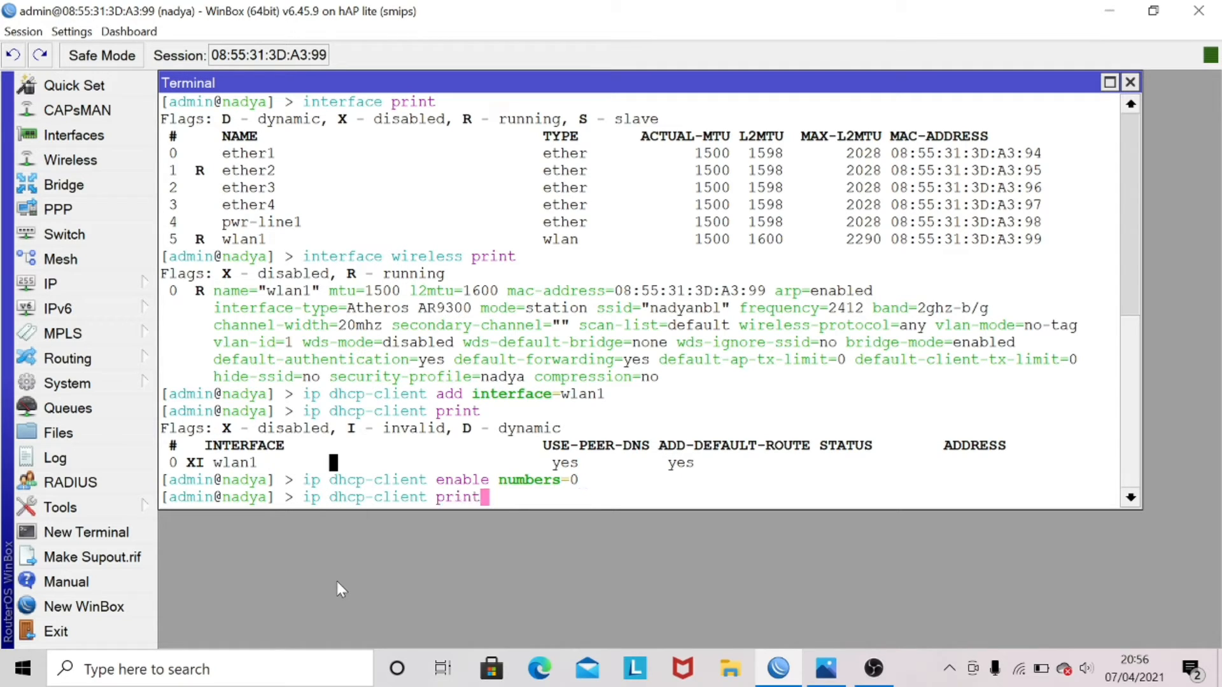
key(Return)
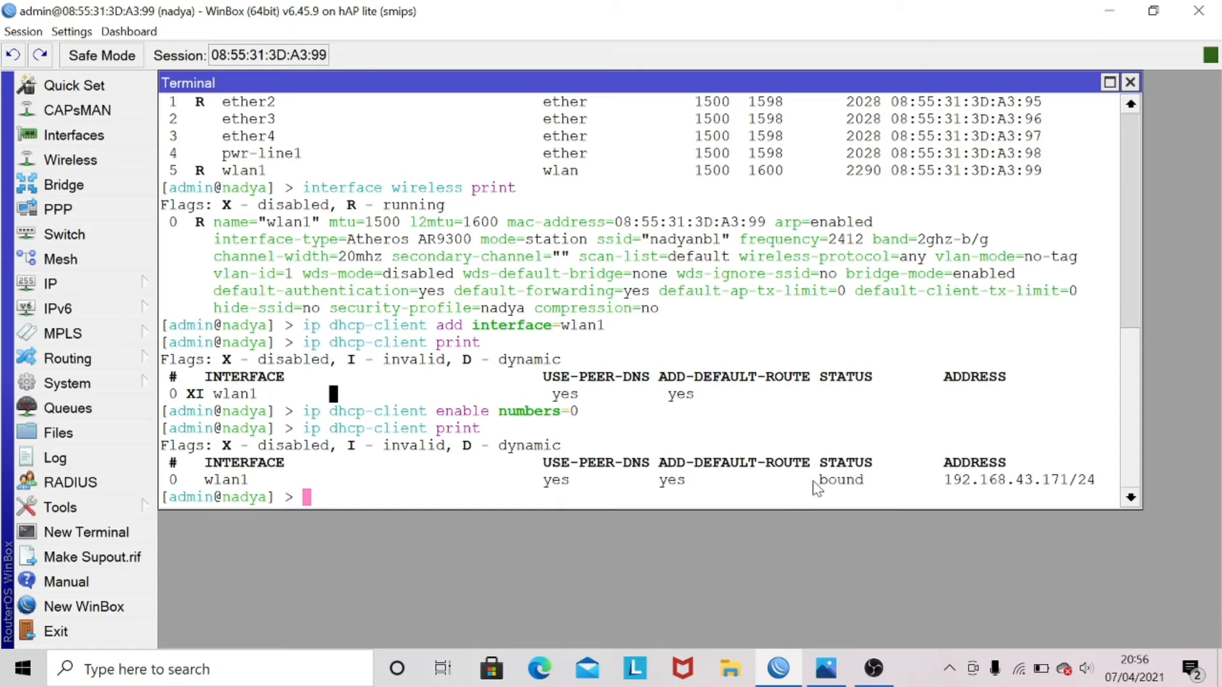
drag(815, 484, 891, 484)
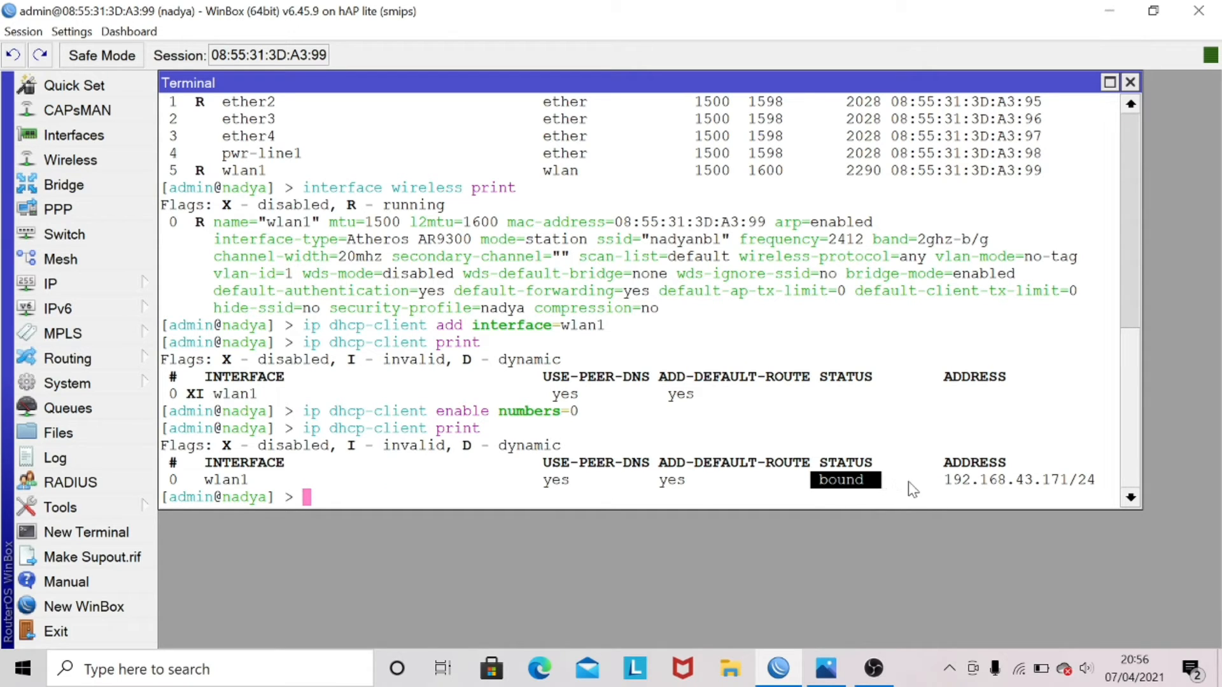
click(943, 482)
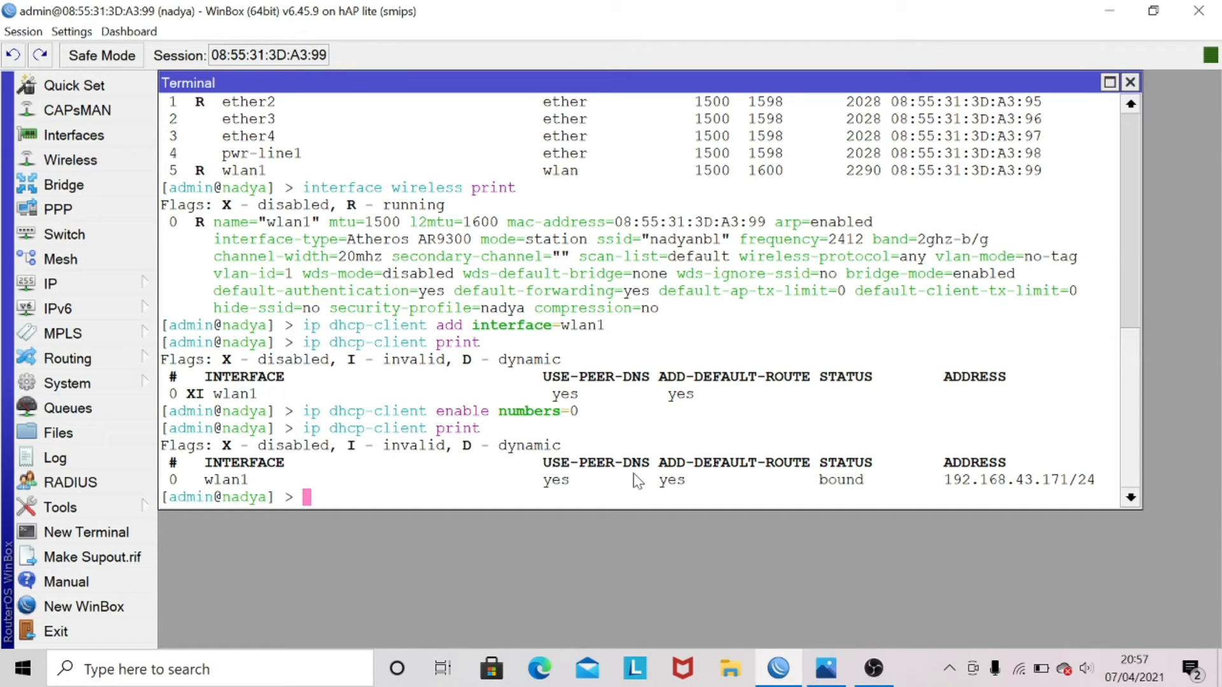
Step: List the router's IP addresses with "ip address print" and examine the address and network of wlan1
text(ip address p)
text(rint)
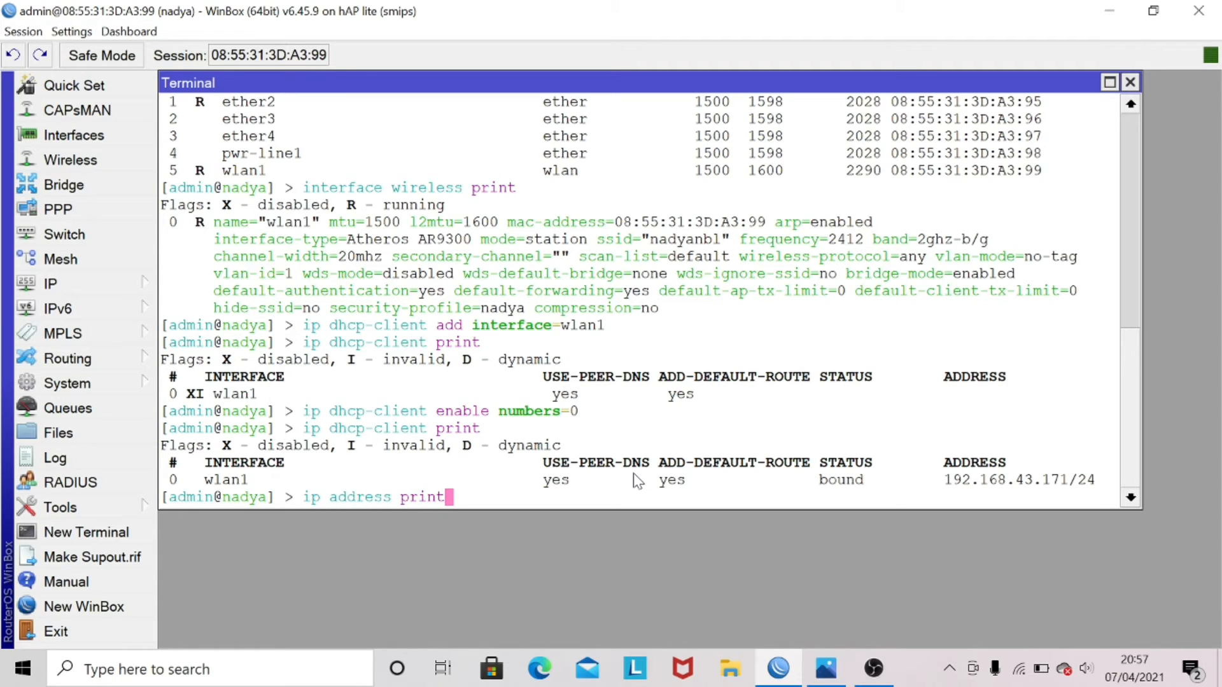
key(Return)
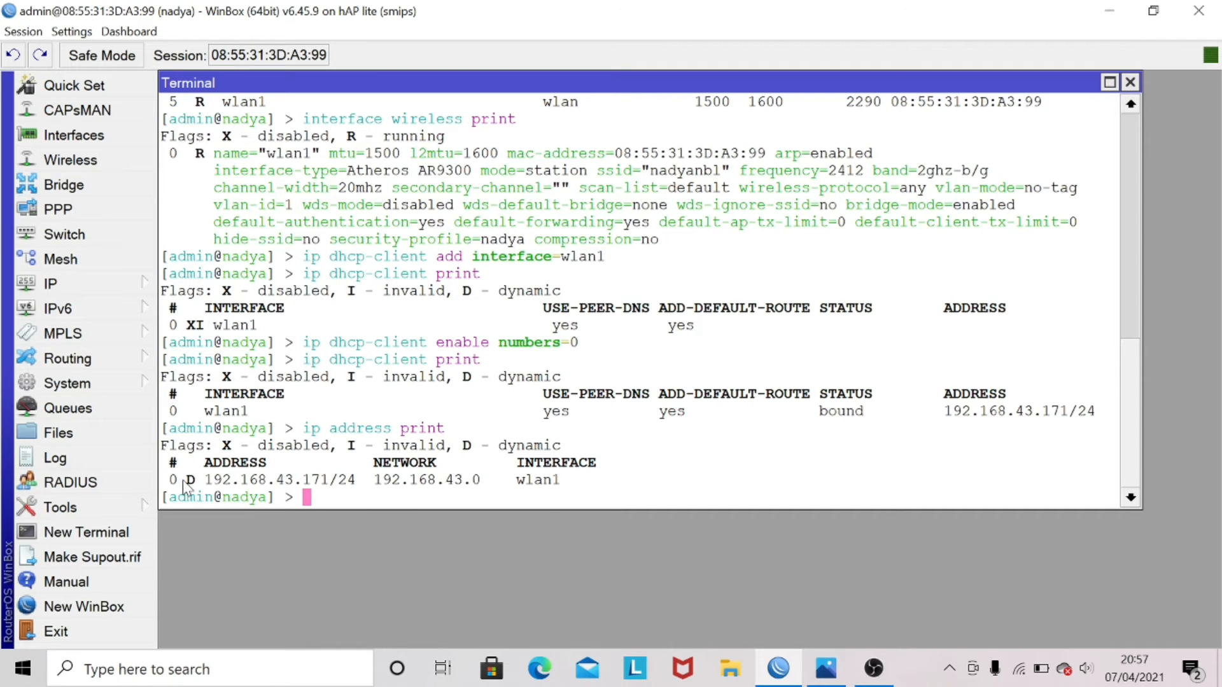
drag(179, 483, 362, 477)
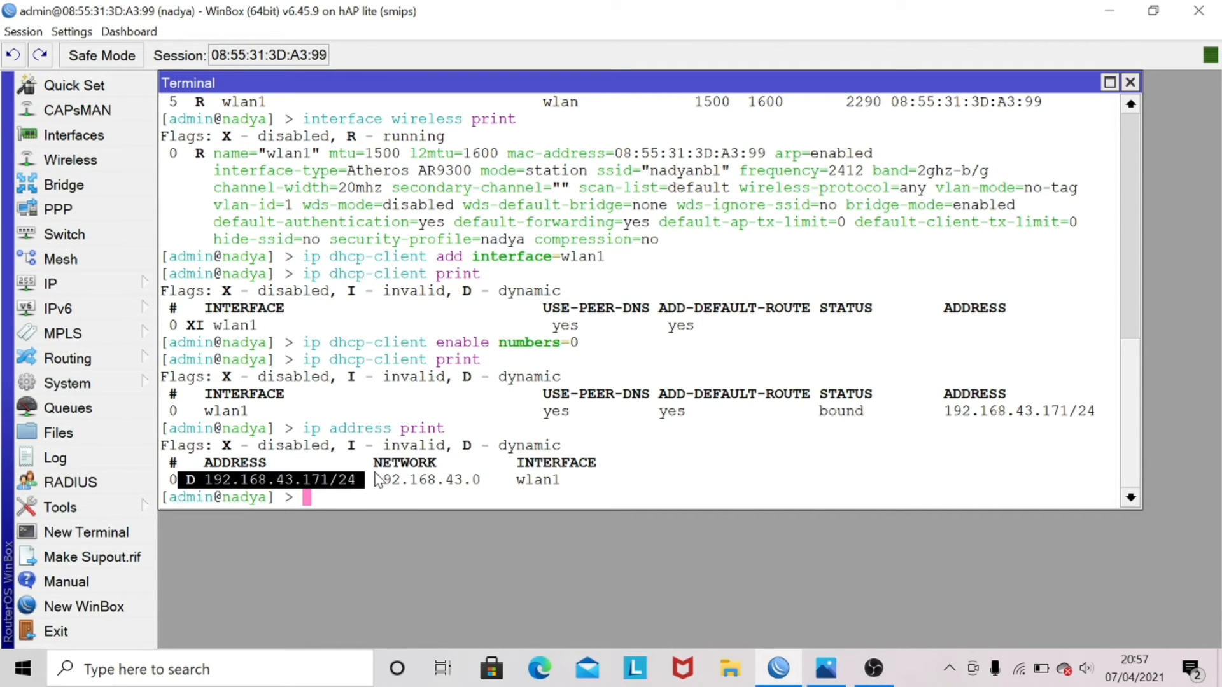
click(345, 495)
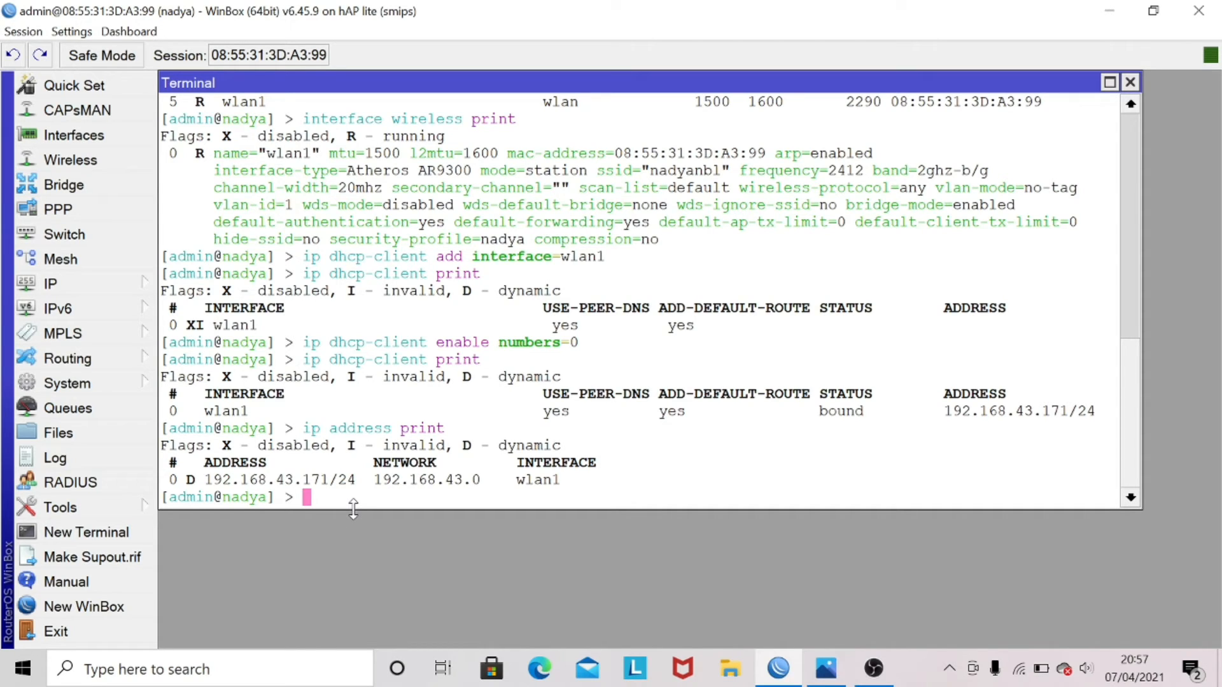
drag(366, 481, 516, 484)
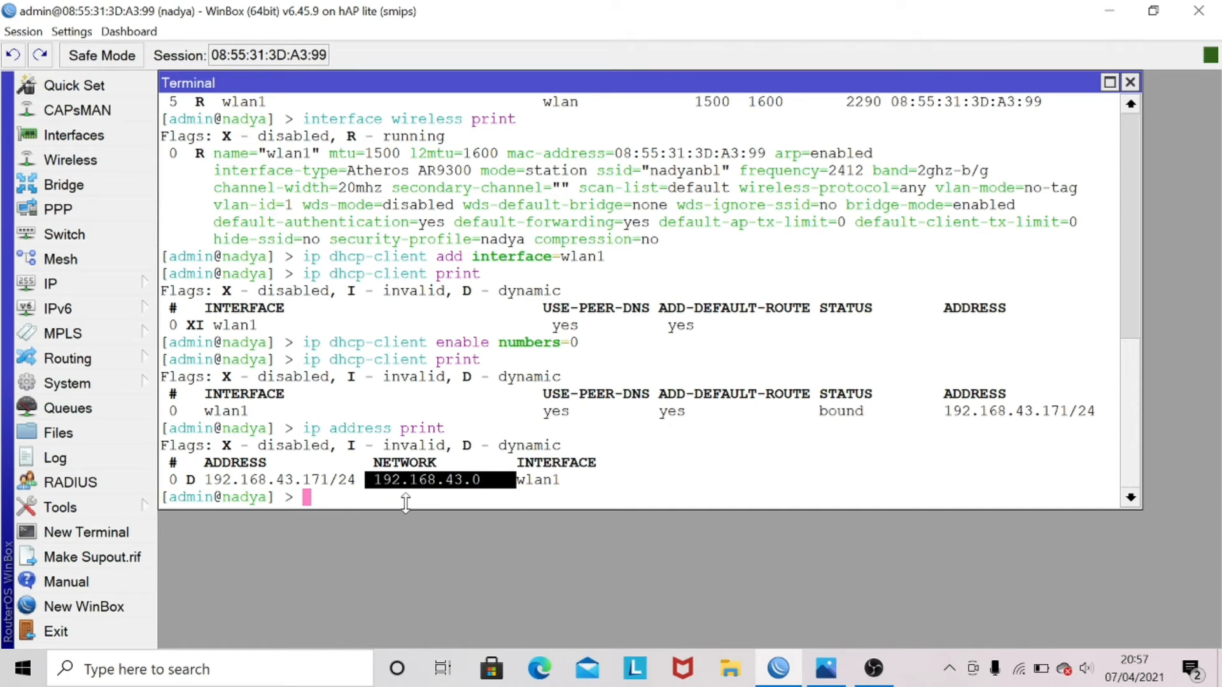
click(379, 502)
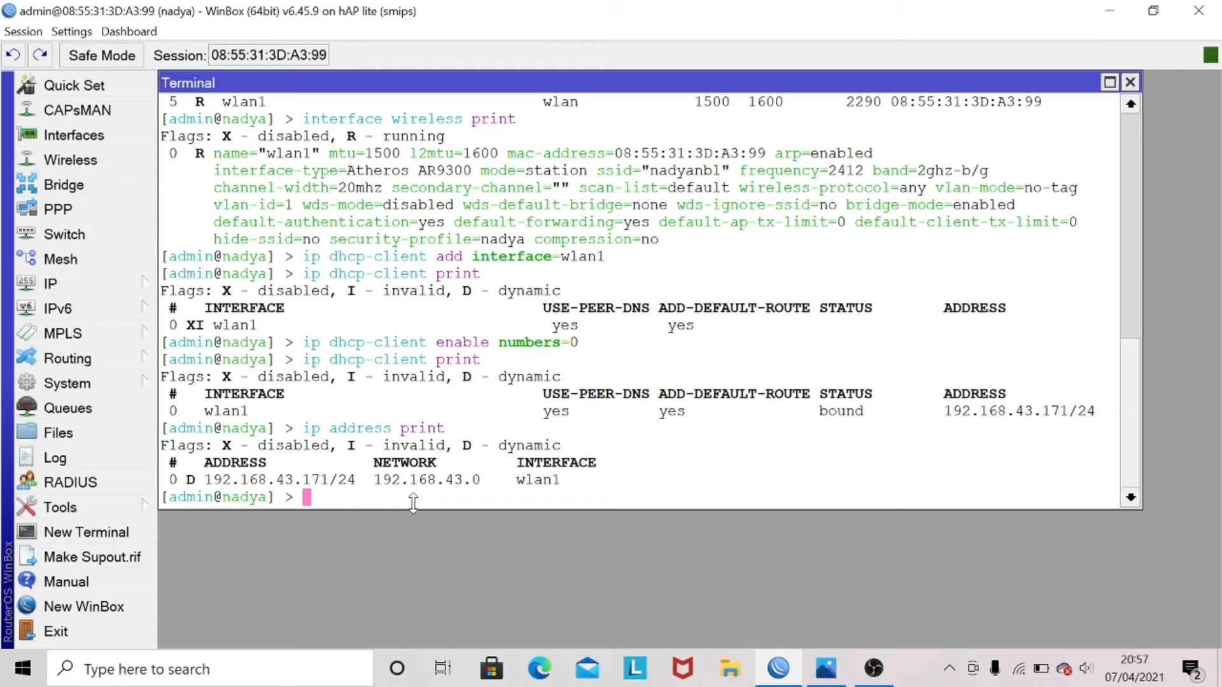
Step: Display the DNS settings with "ip dns print" and examine the dynamic-servers entry
text(ip dns print)
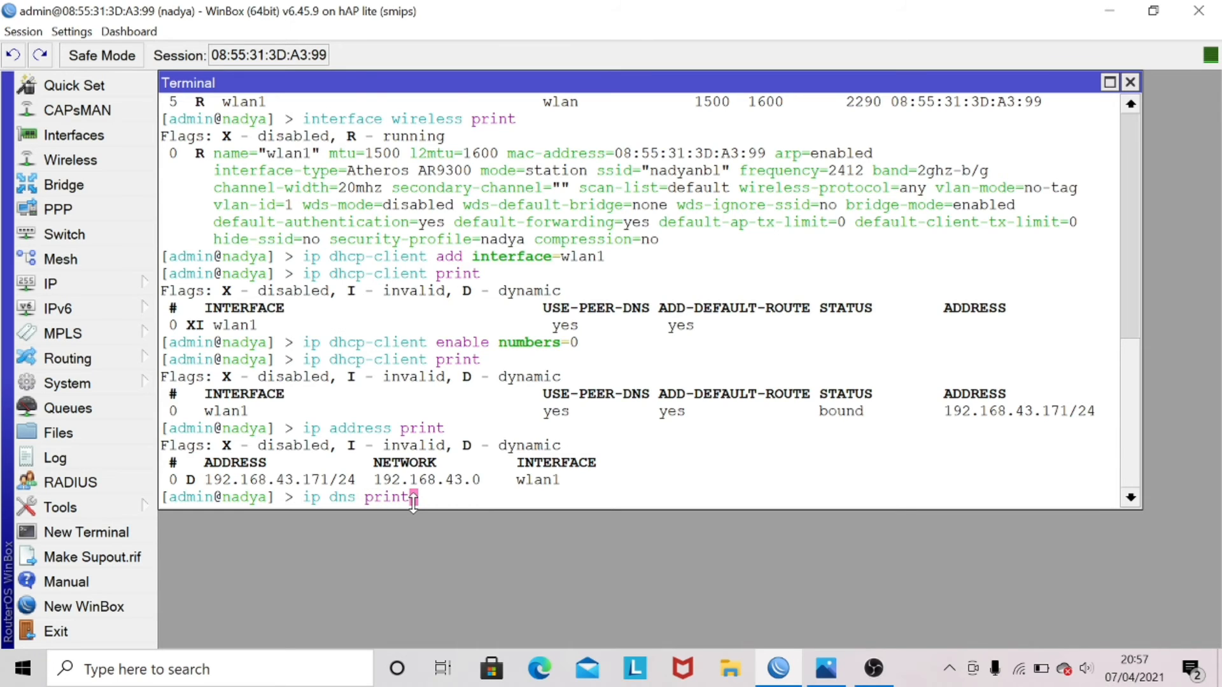
key(Return)
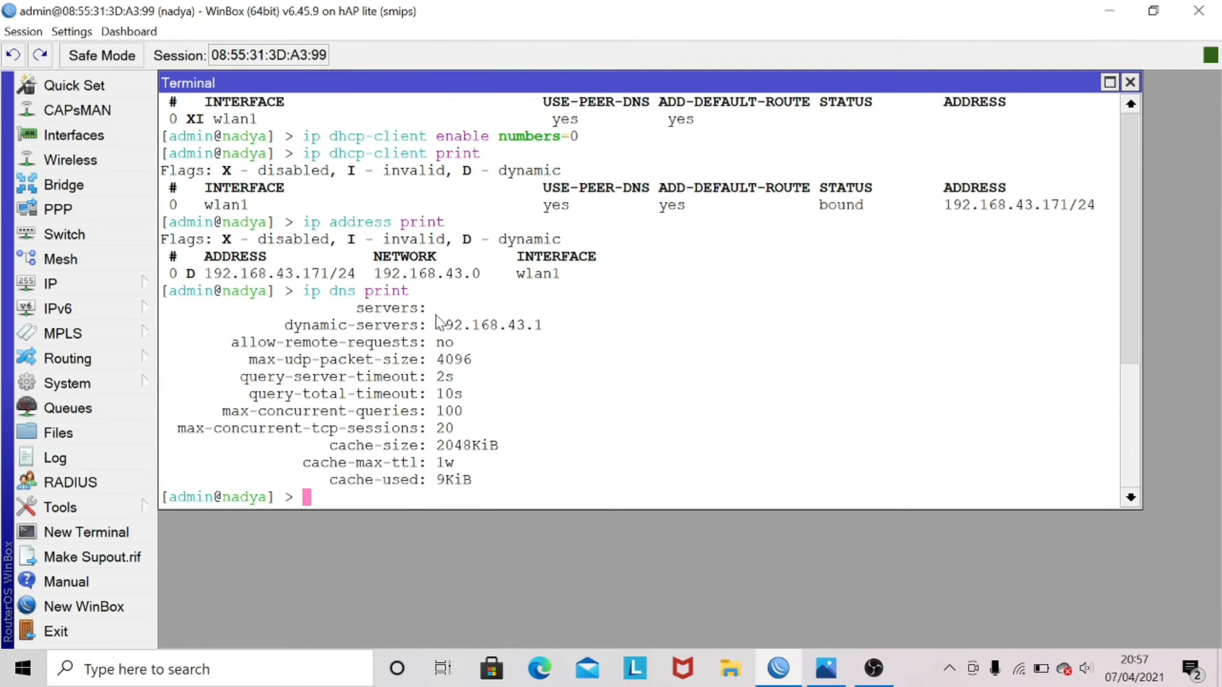
drag(276, 326, 426, 328)
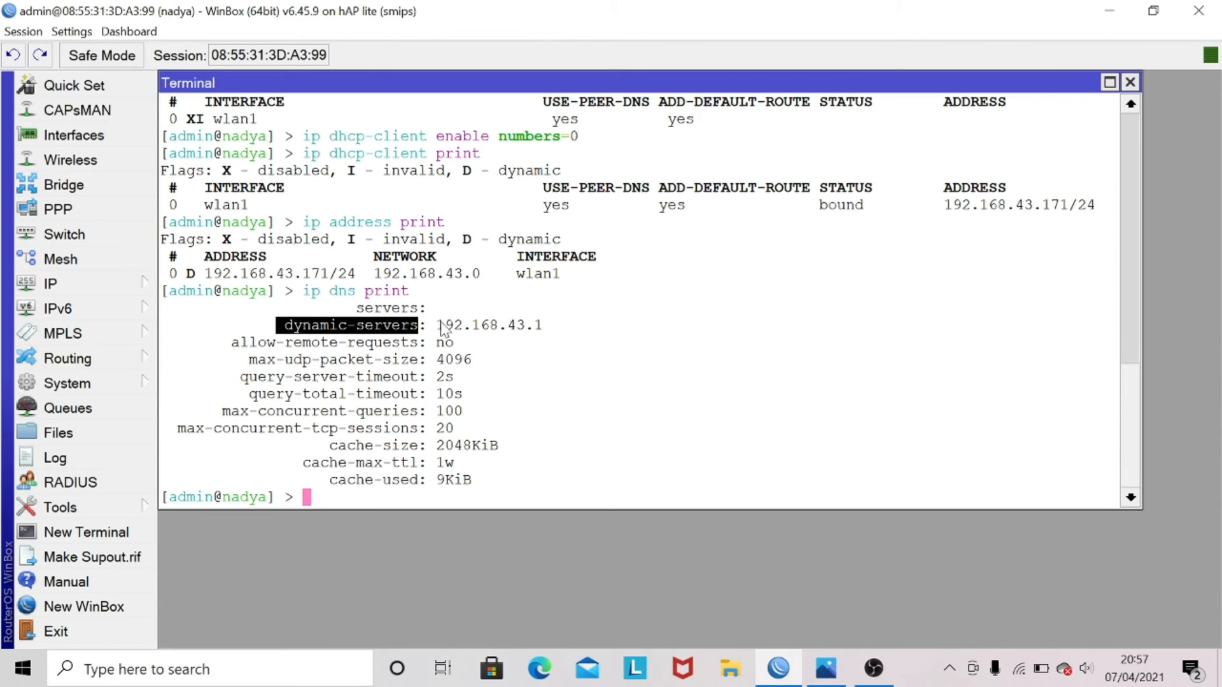
Step: List the routing table with "ip route print" and examine the wlan1 network route and the default route's gateway
click(442, 328)
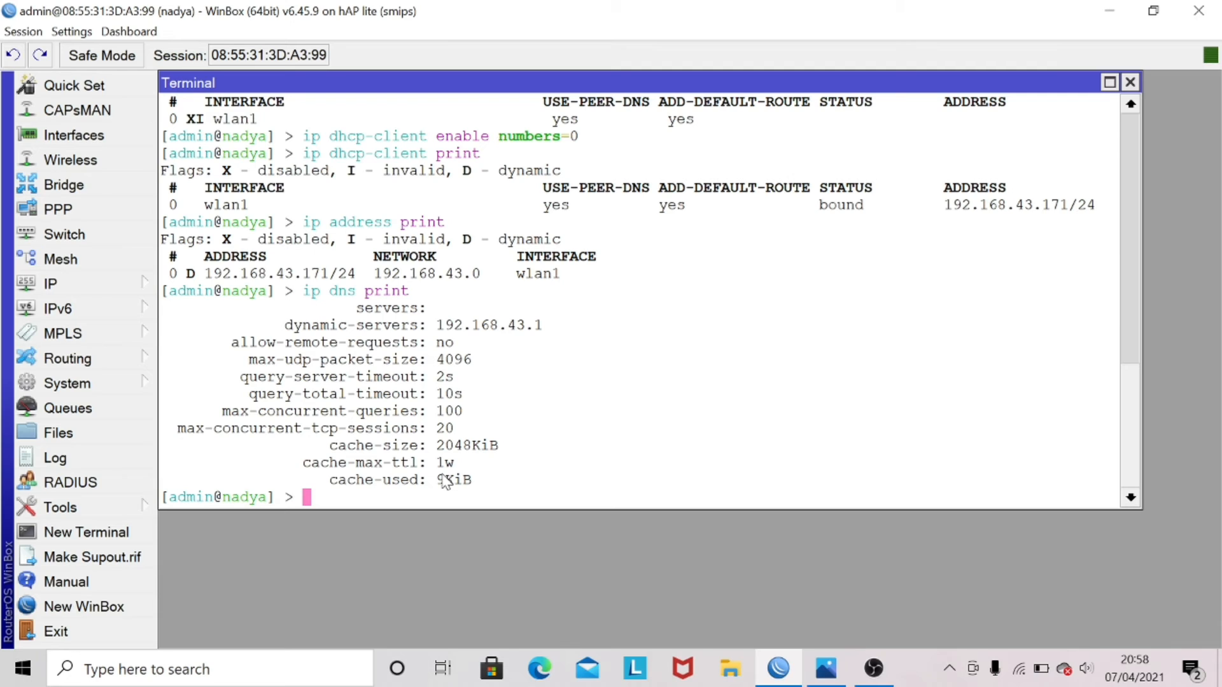
text(ip route p)
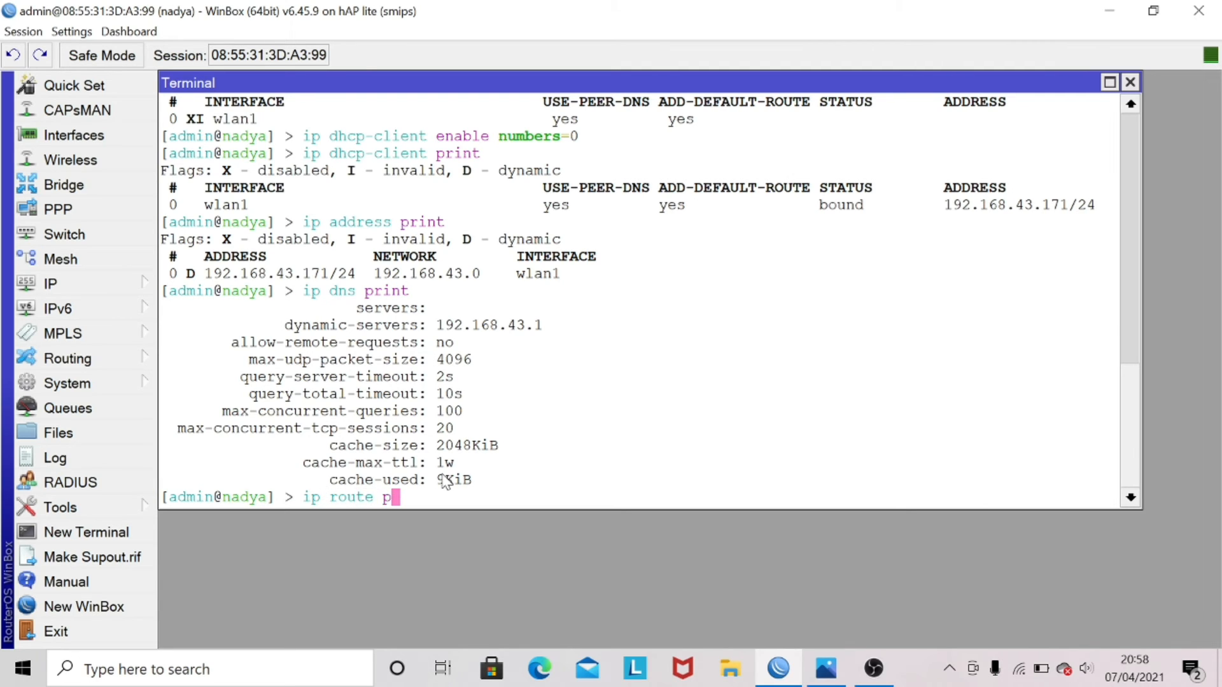
text(rint)
key(Return)
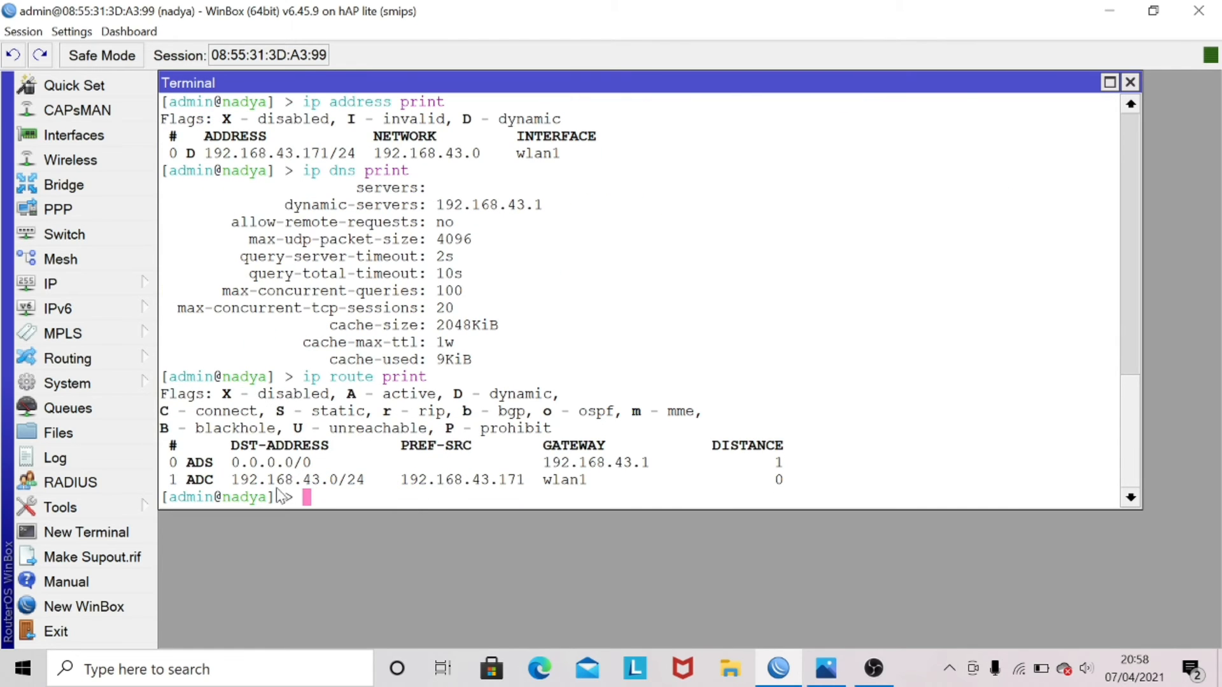
drag(165, 485, 665, 488)
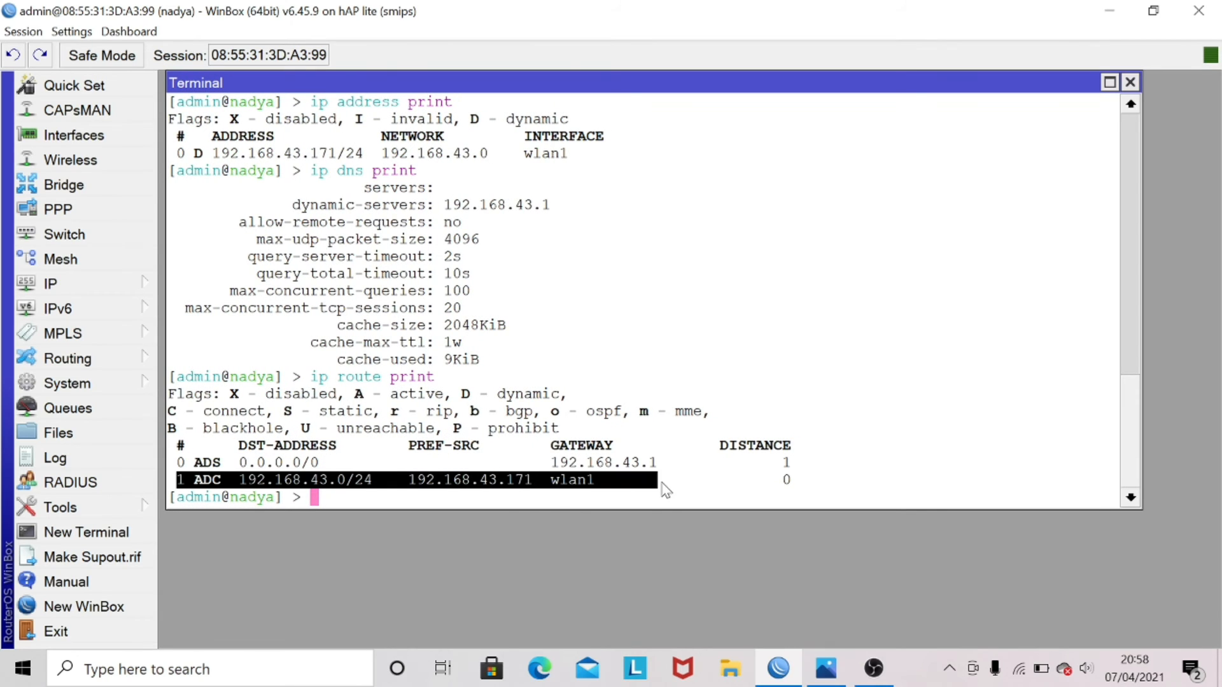
click(481, 503)
drag(557, 464, 668, 464)
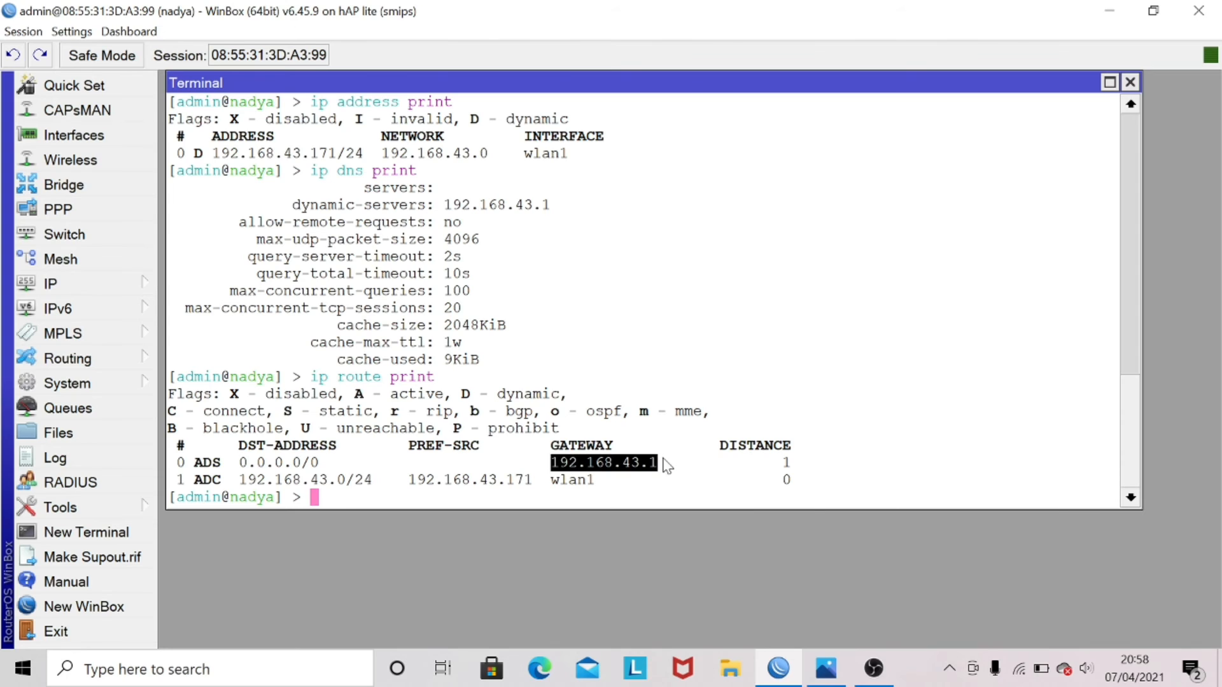
click(541, 483)
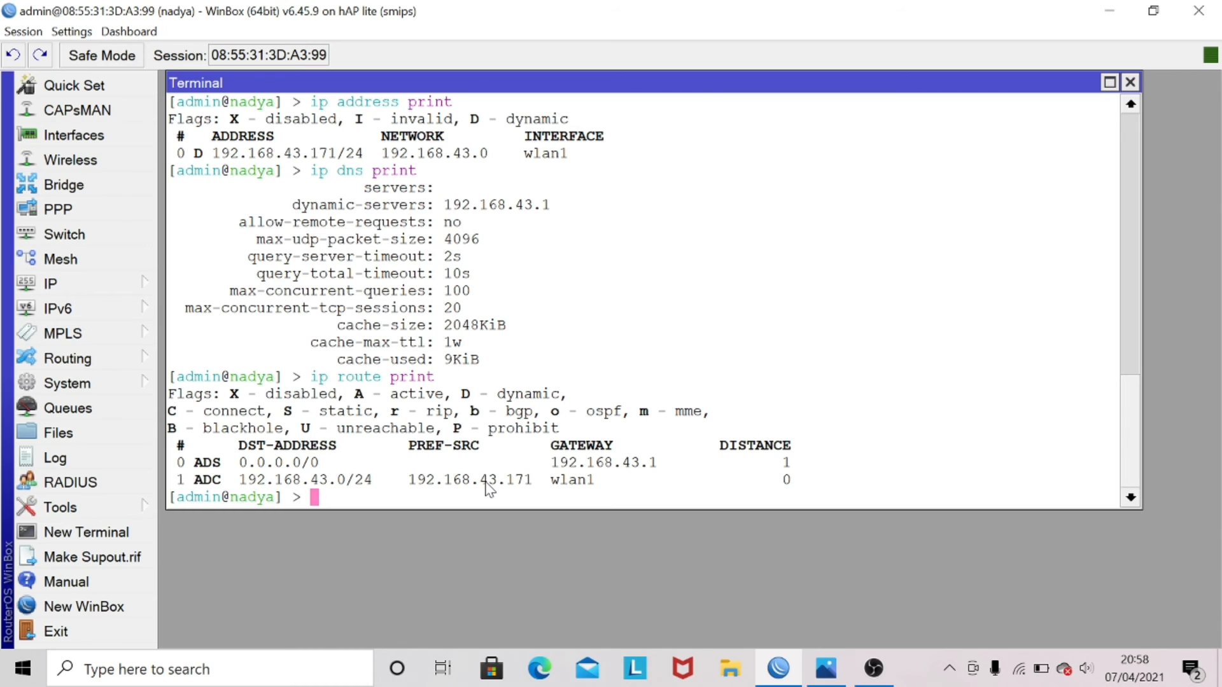
Step: Test internet connectivity with "ping google.com", stop the ping after several replies, and minimize the router session window
text(ping google.c)
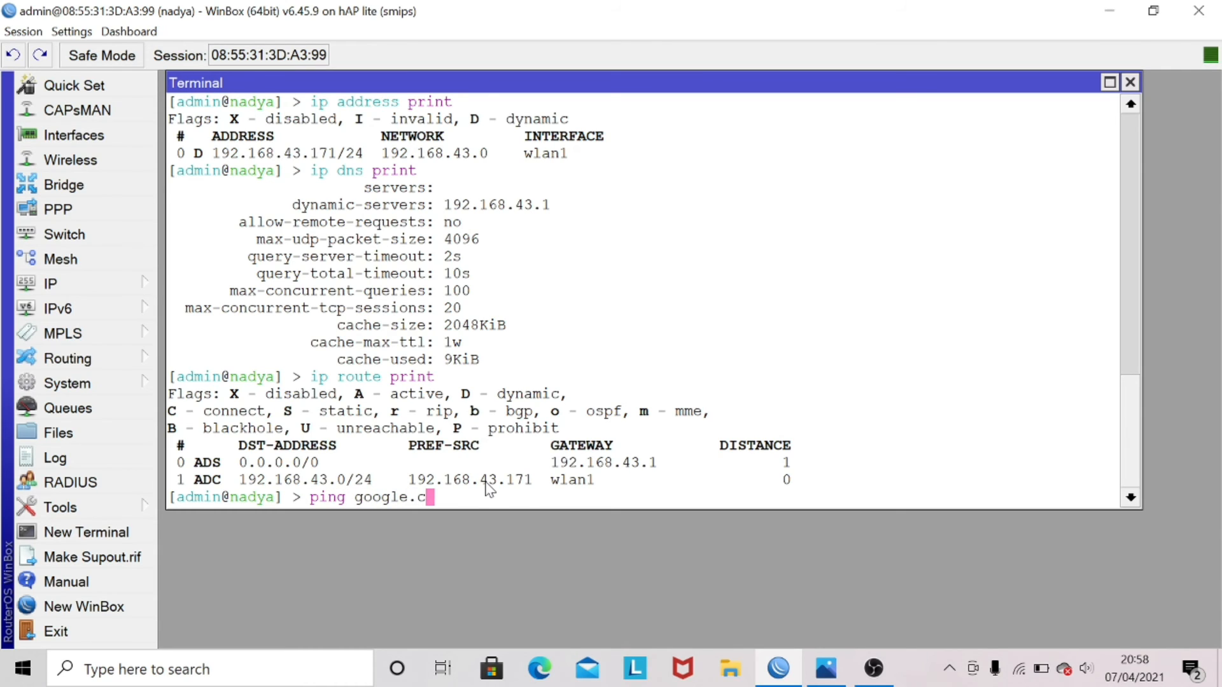
text(om)
key(Return)
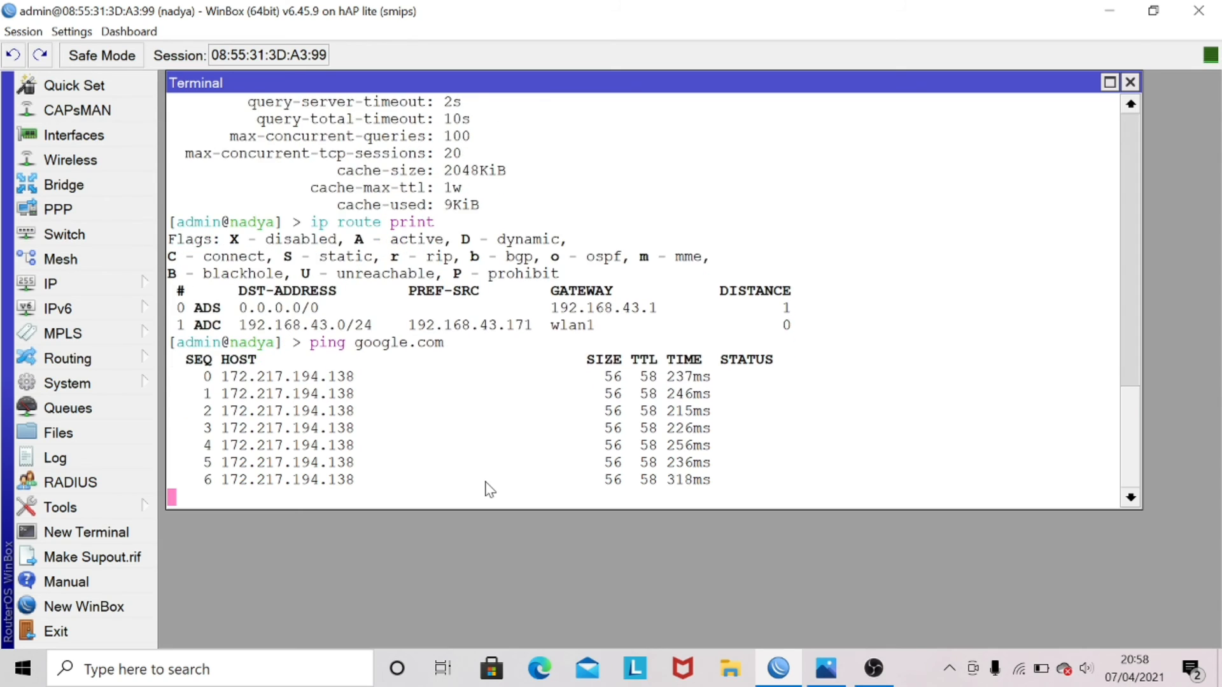
key(ctrl+c)
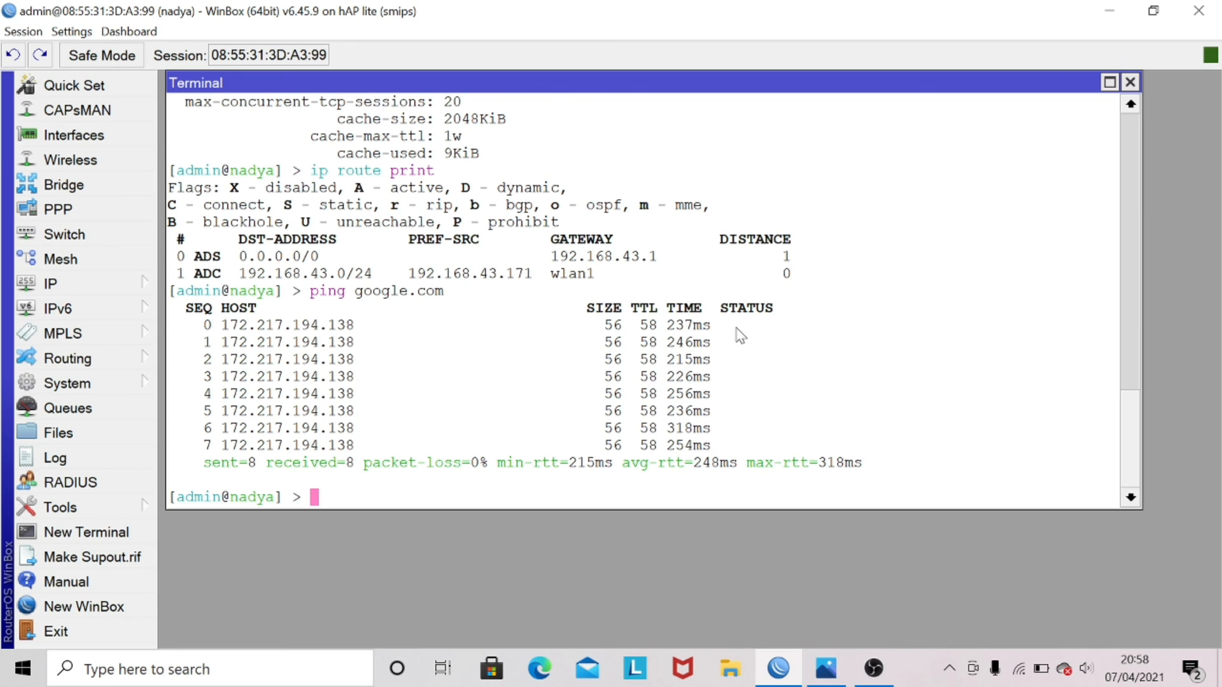
click(1108, 9)
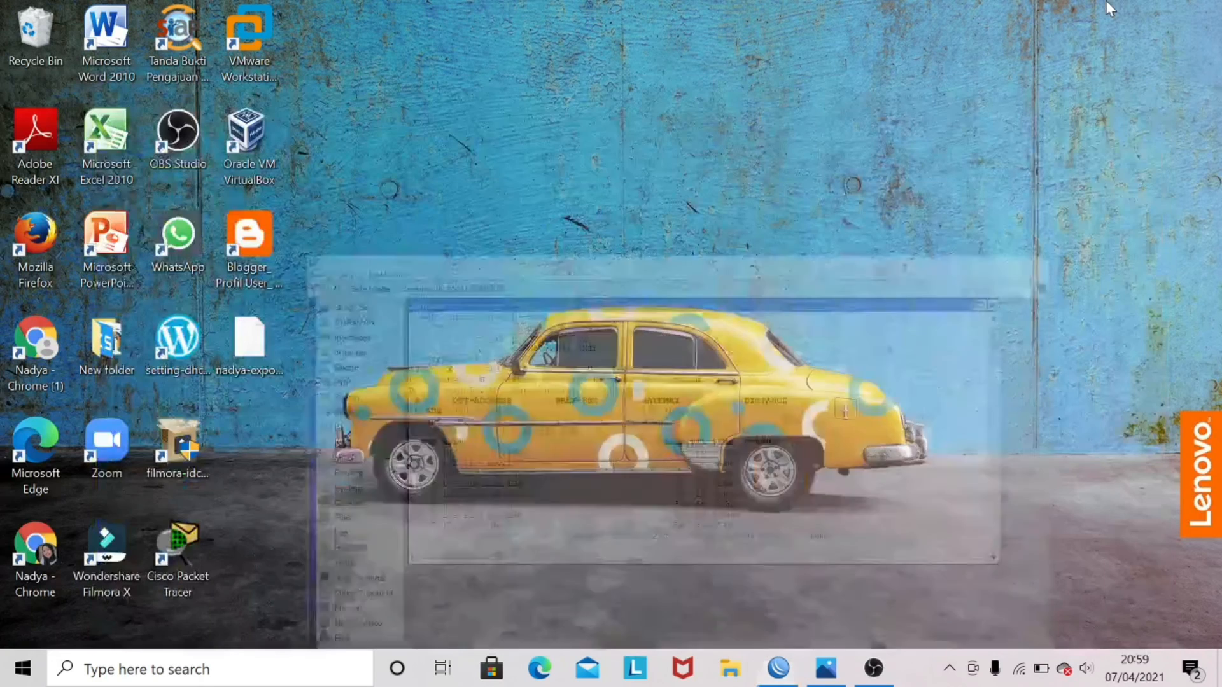